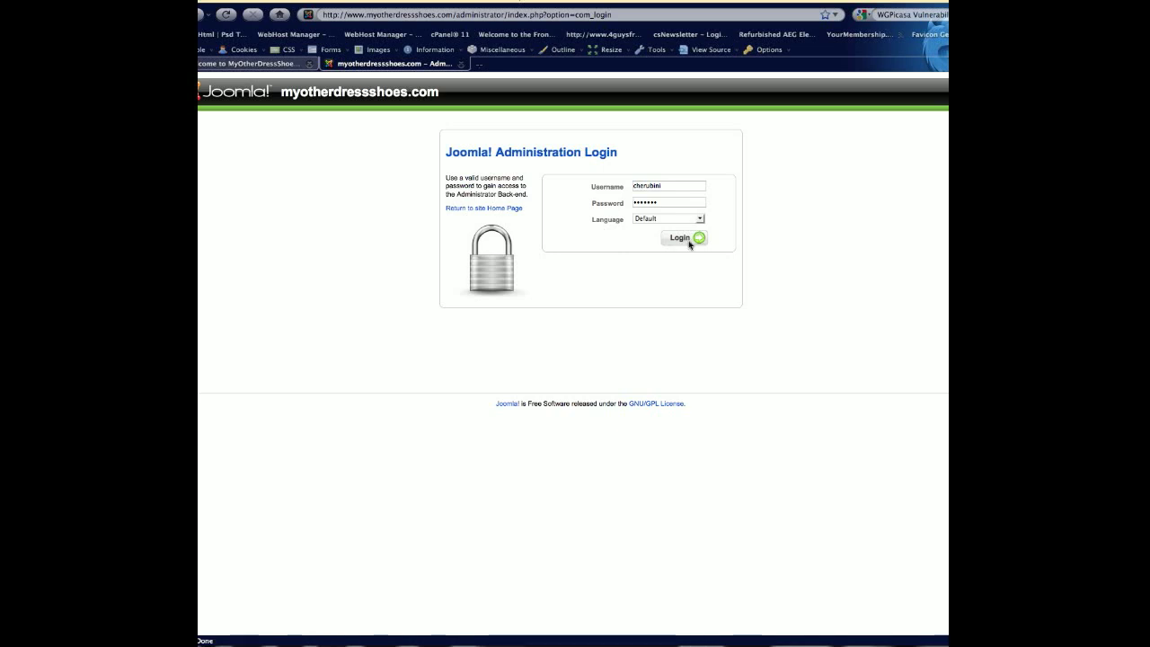
Log in to the Joomla administration with the filled-in credentials and open the Article Manager.
click(689, 239)
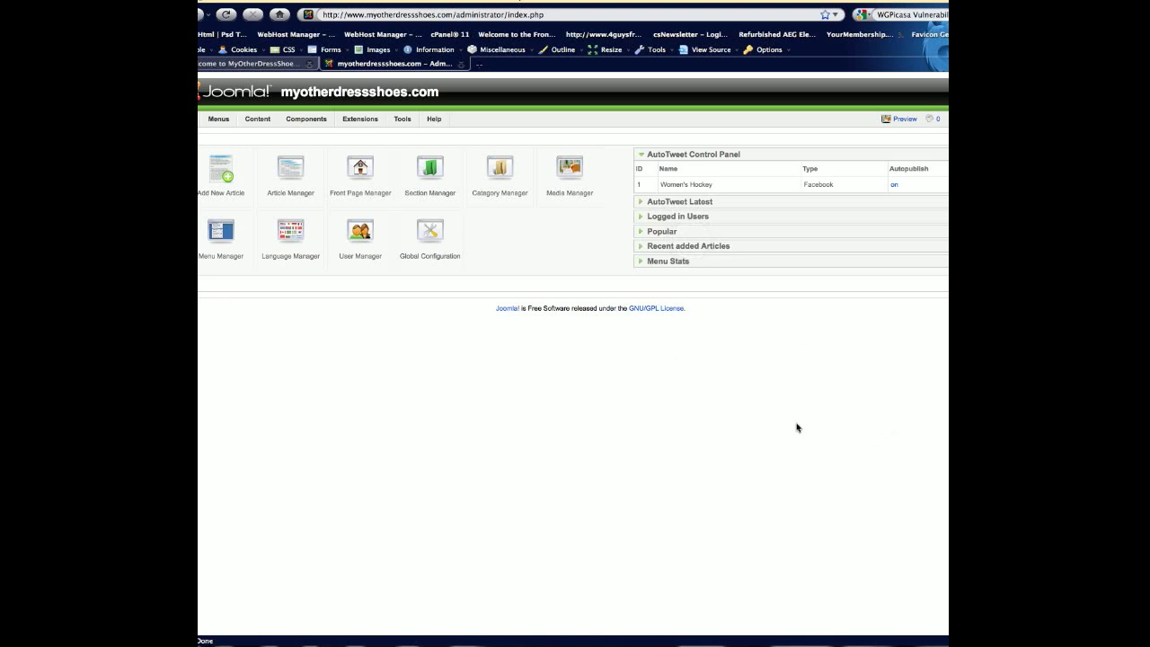
mouse_move(315, 150)
click(288, 185)
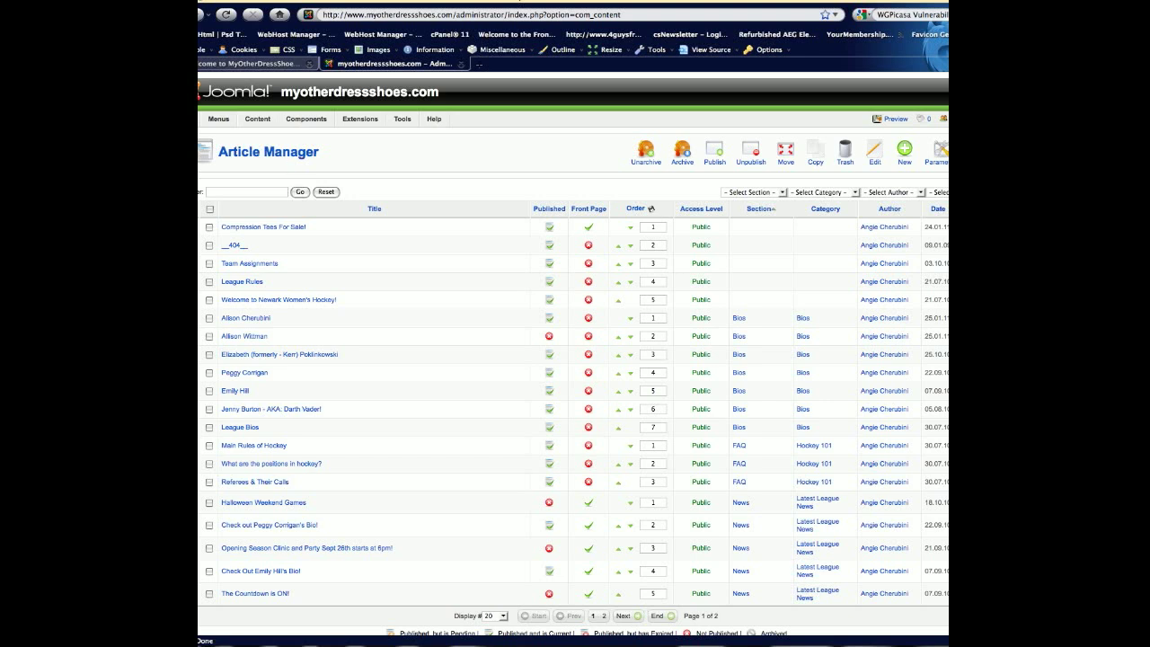
Display all articles in the list and filter it to the Uncategorised section.
scroll(504, 566, down, 2)
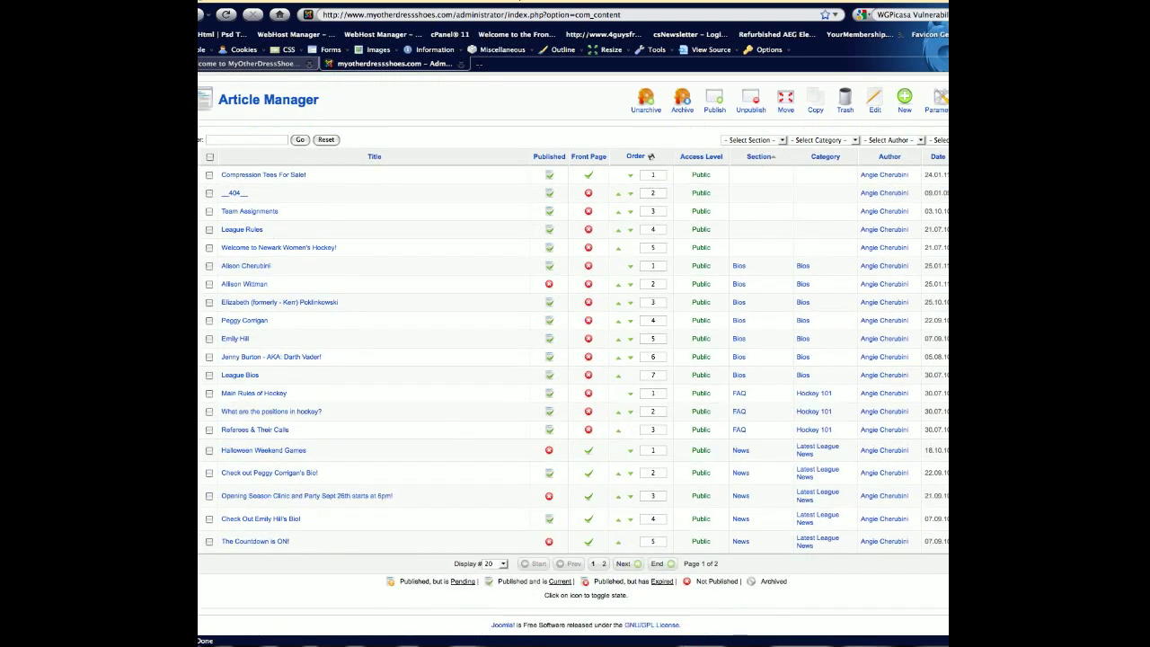
click(504, 566)
click(500, 568)
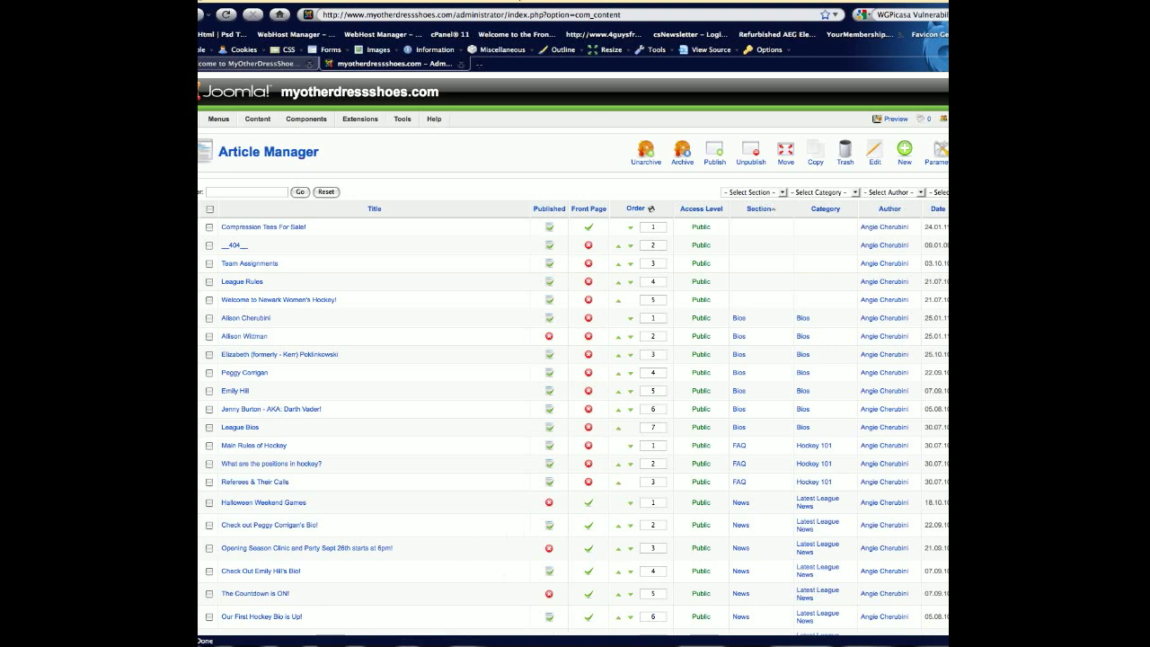
scroll(572, 354, down, 1)
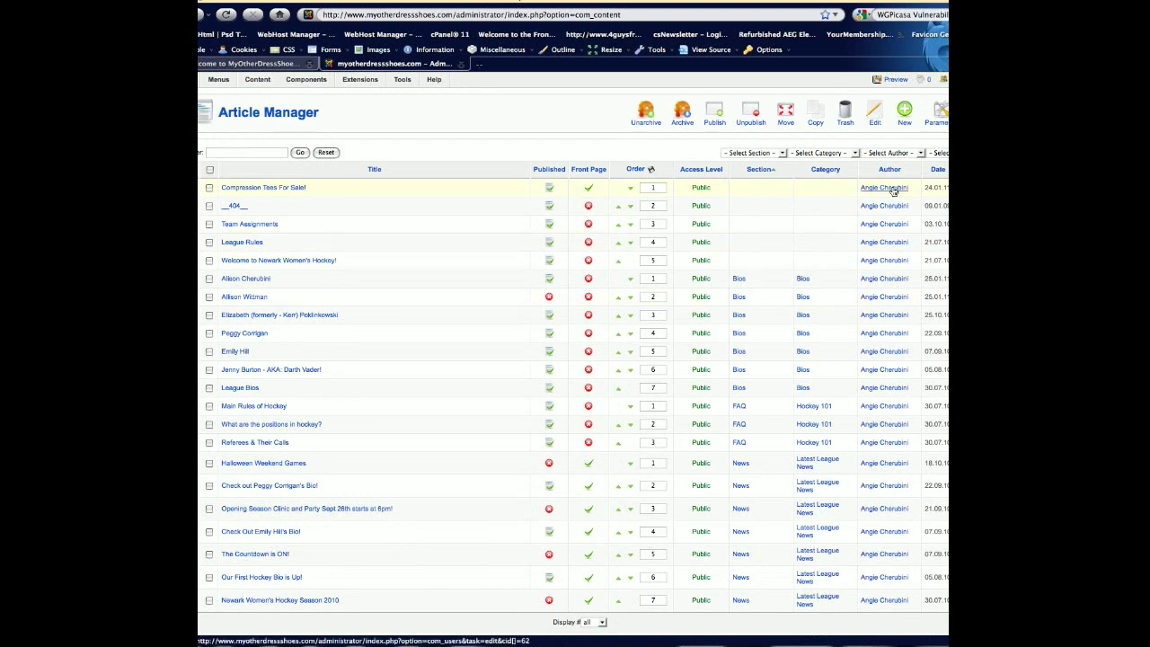
scroll(876, 269, down, 2)
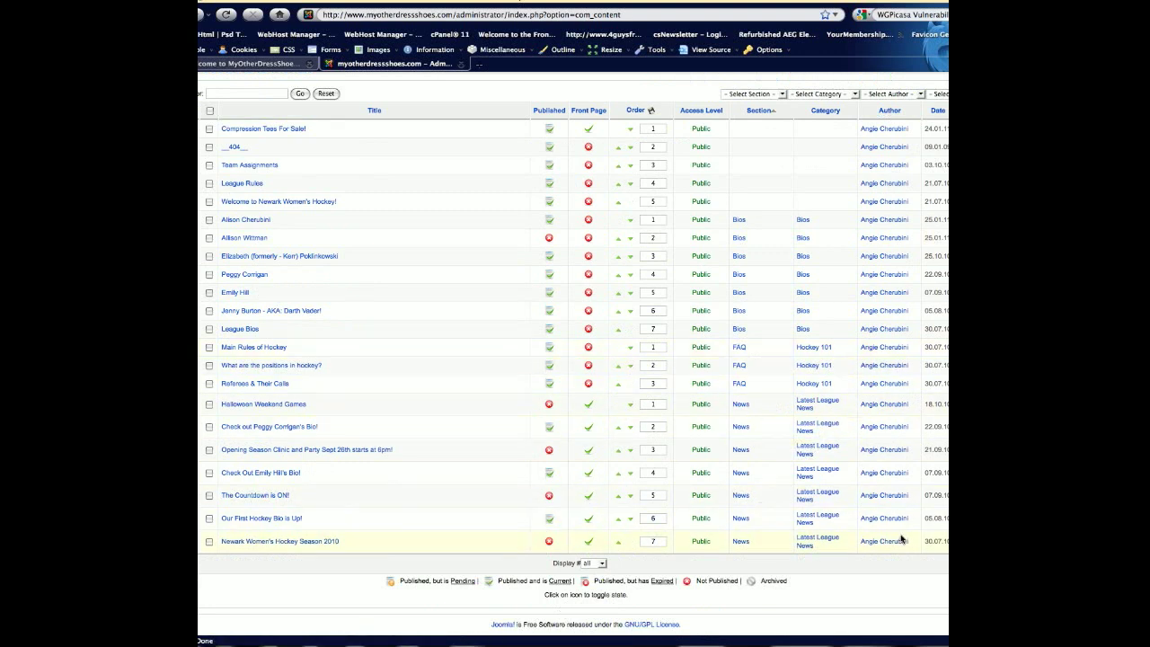
scroll(573, 359, up, 3)
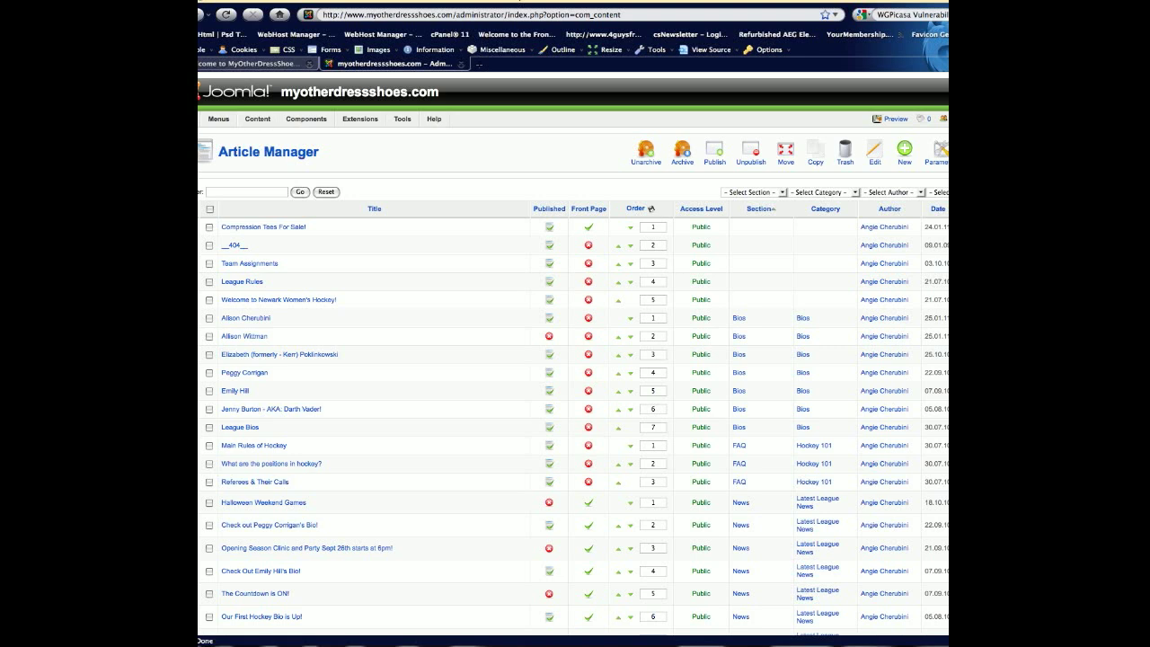
click(762, 193)
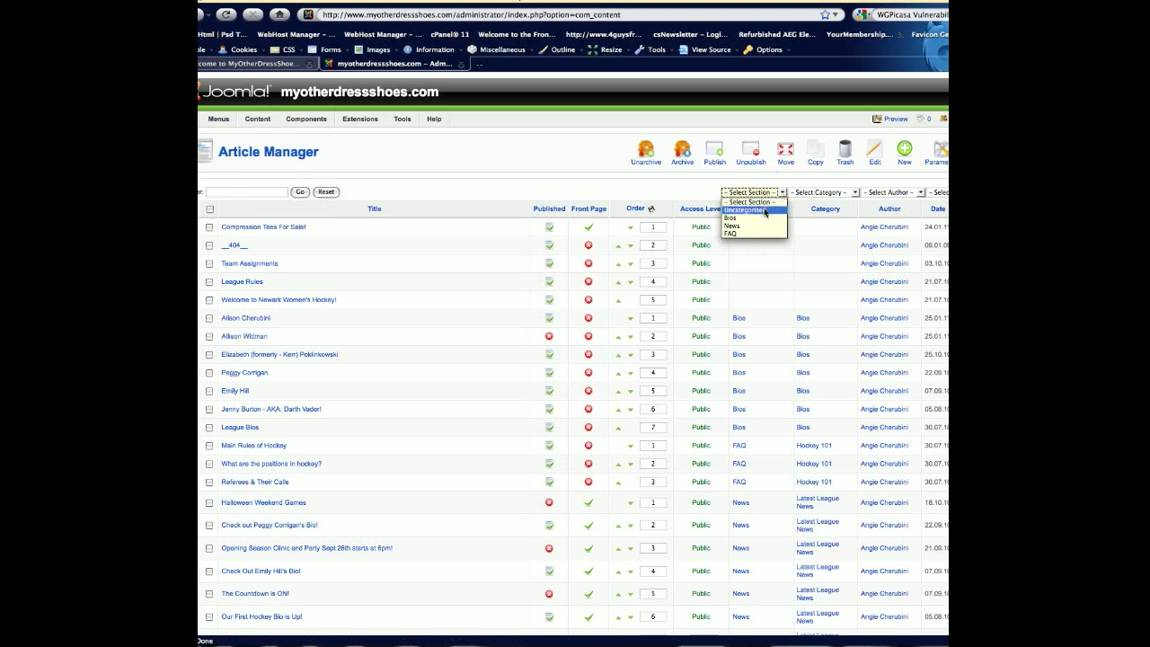
click(764, 212)
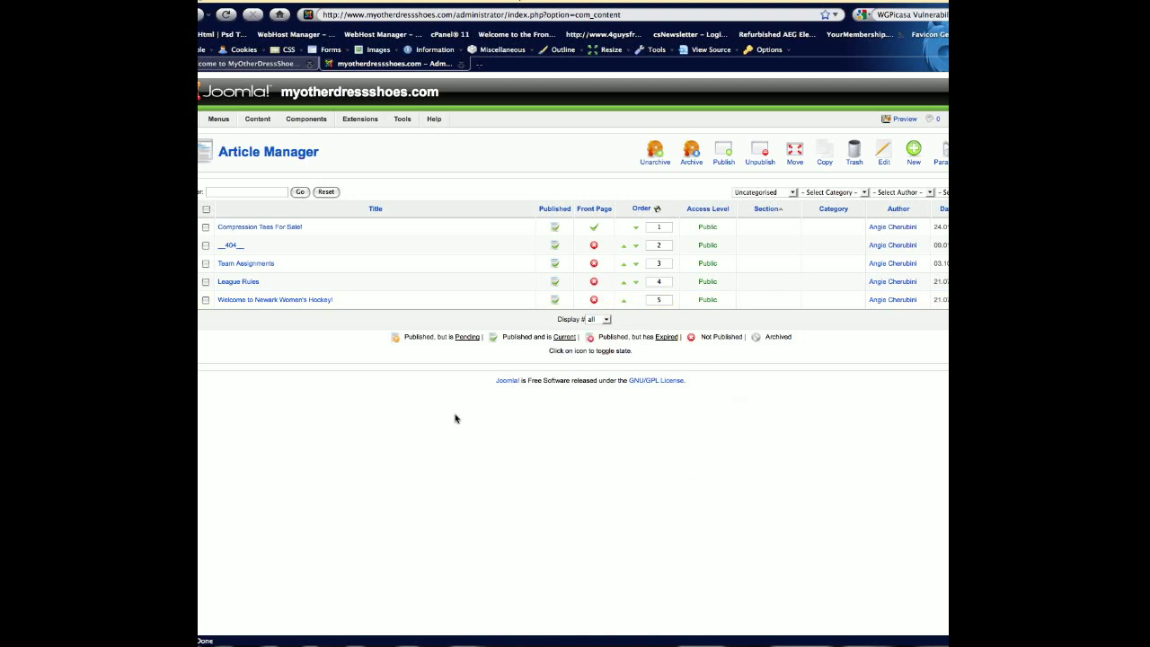
Unpublish and republish the Team Assignments article, and put it on the front page and take it off again.
click(556, 264)
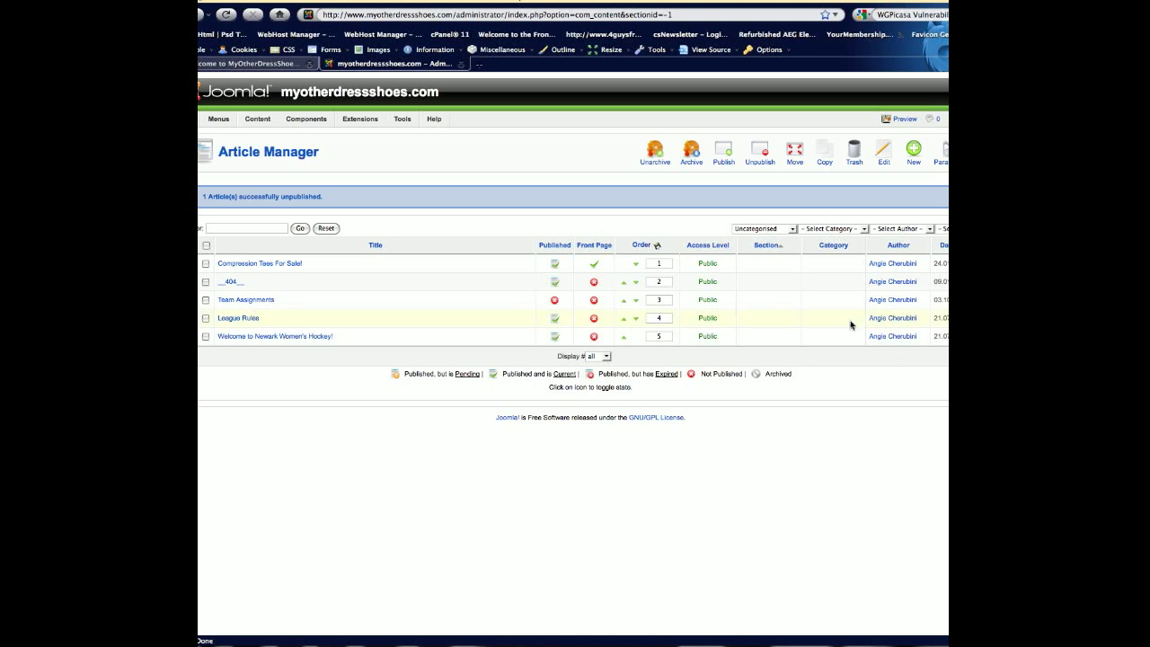
click(554, 301)
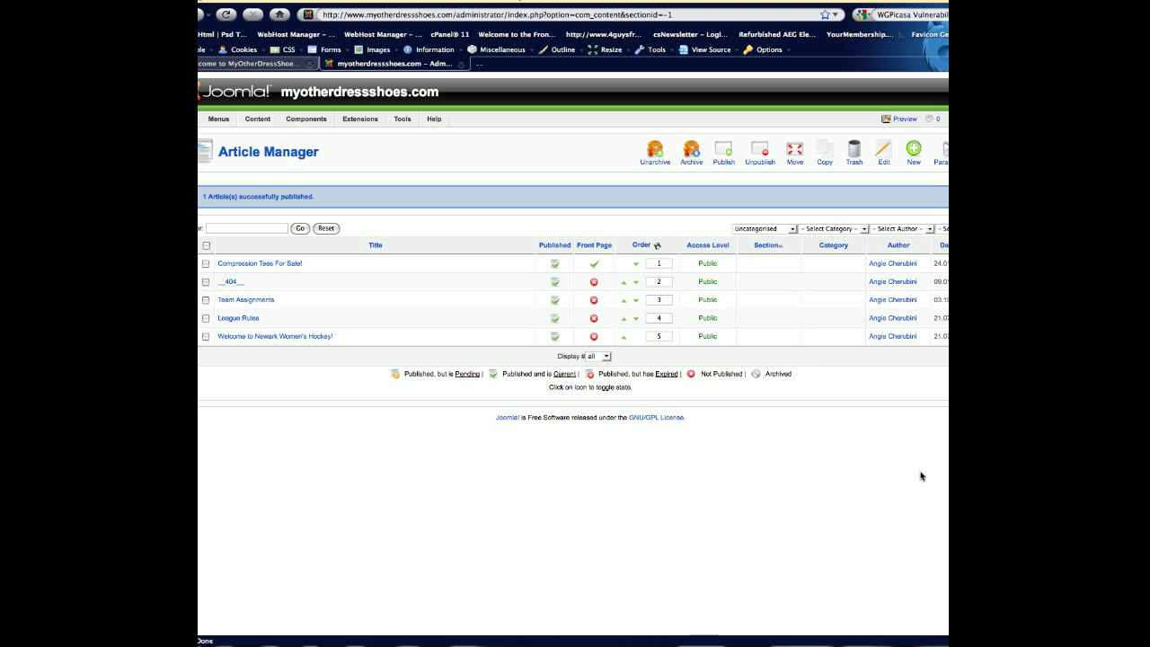
click(594, 300)
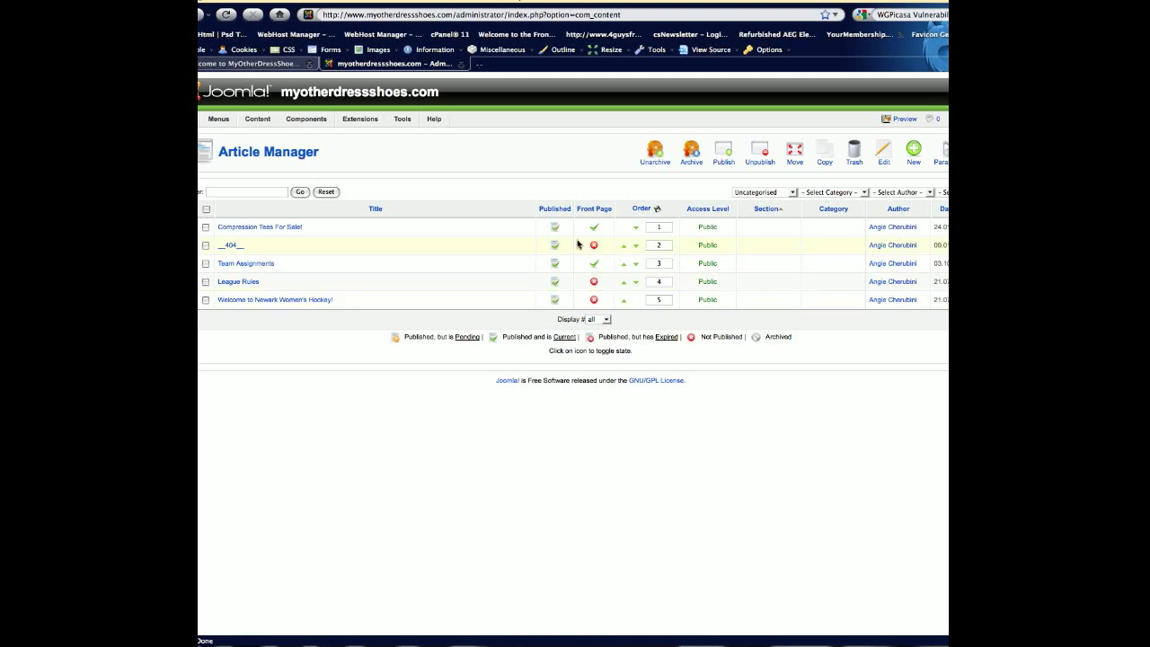
click(593, 264)
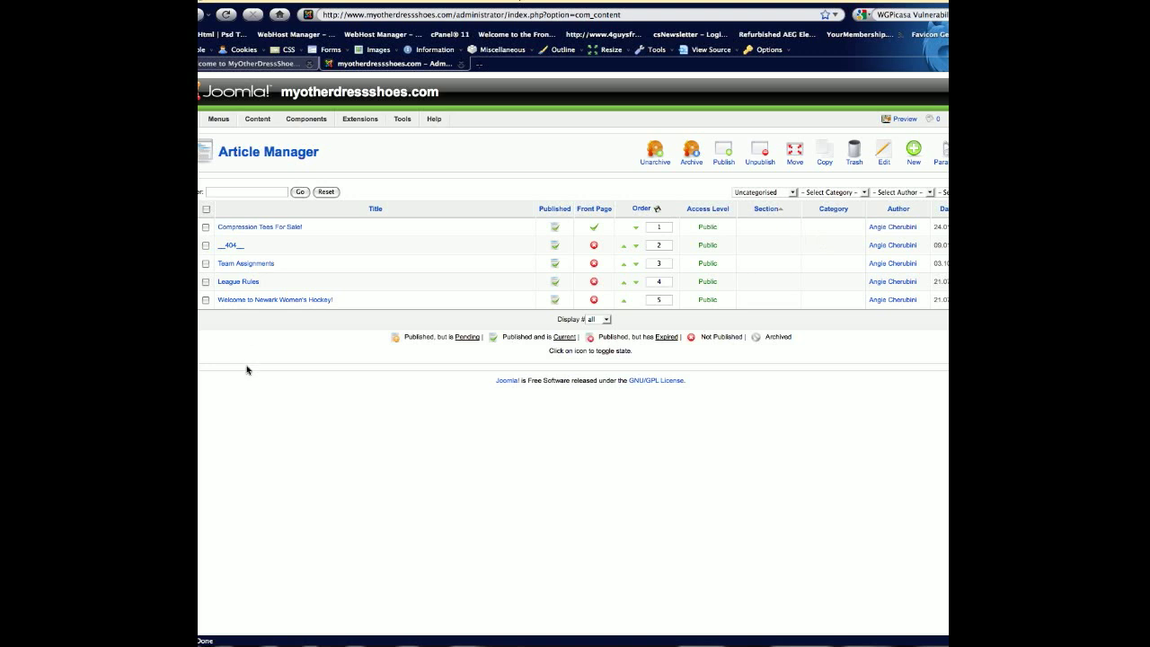
Open the Compression Tees For Sale! article for editing.
click(272, 230)
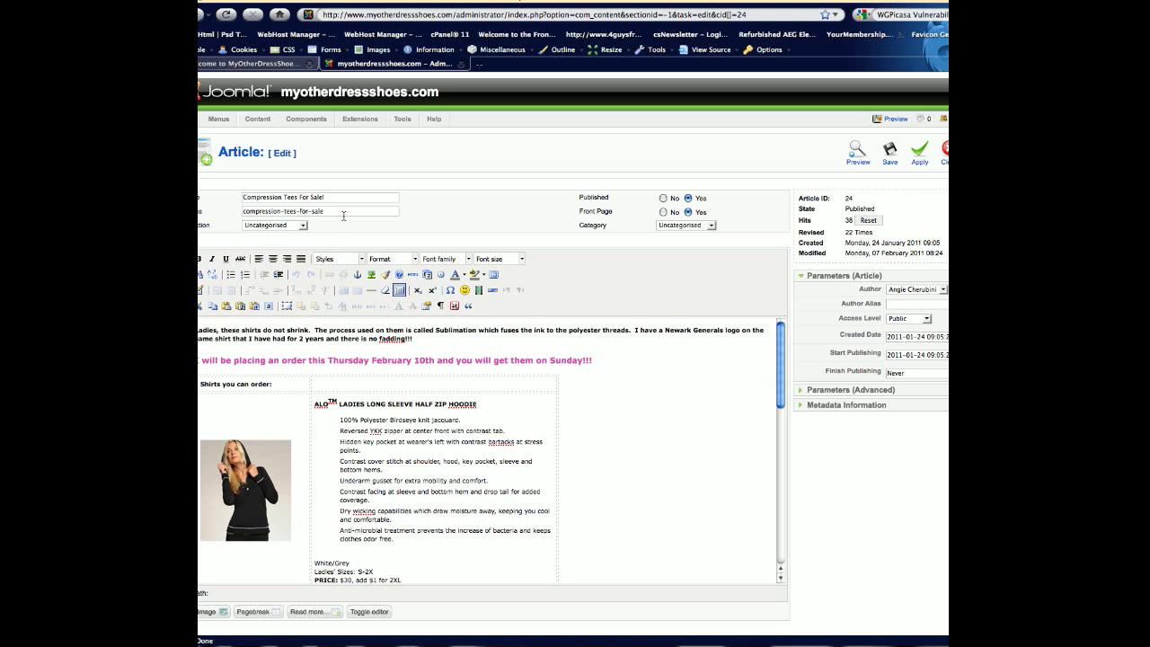
Review the article's Author choices and its advanced parameters, including the display options for Author Name.
mouse_move(343, 216)
click(940, 290)
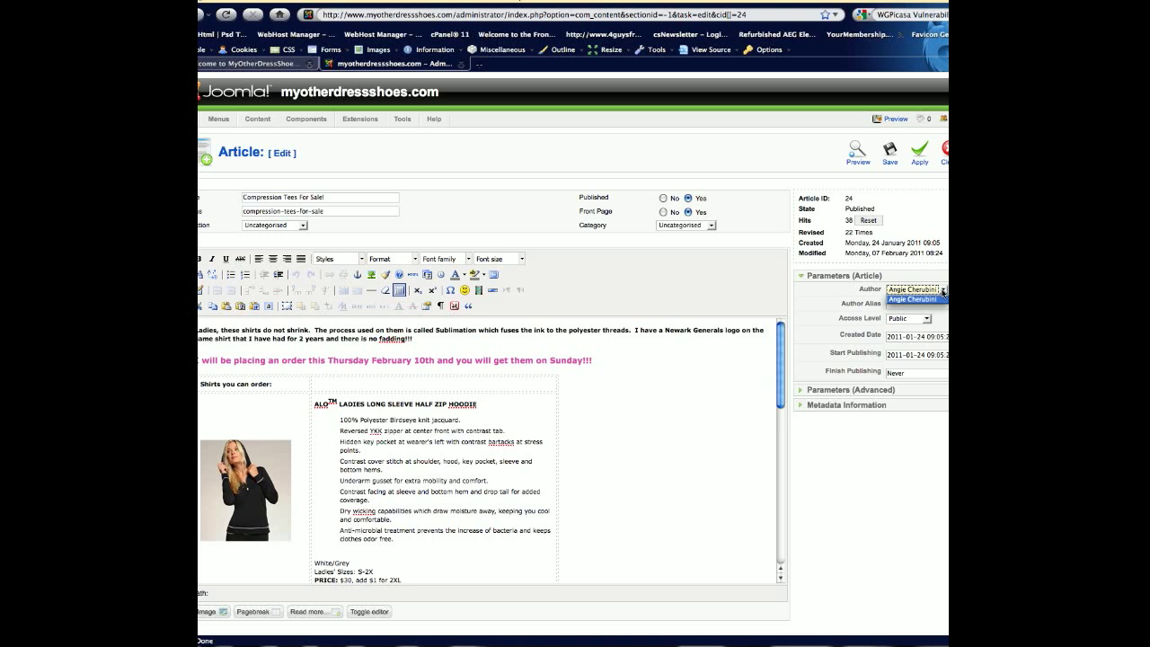
click(923, 439)
click(865, 389)
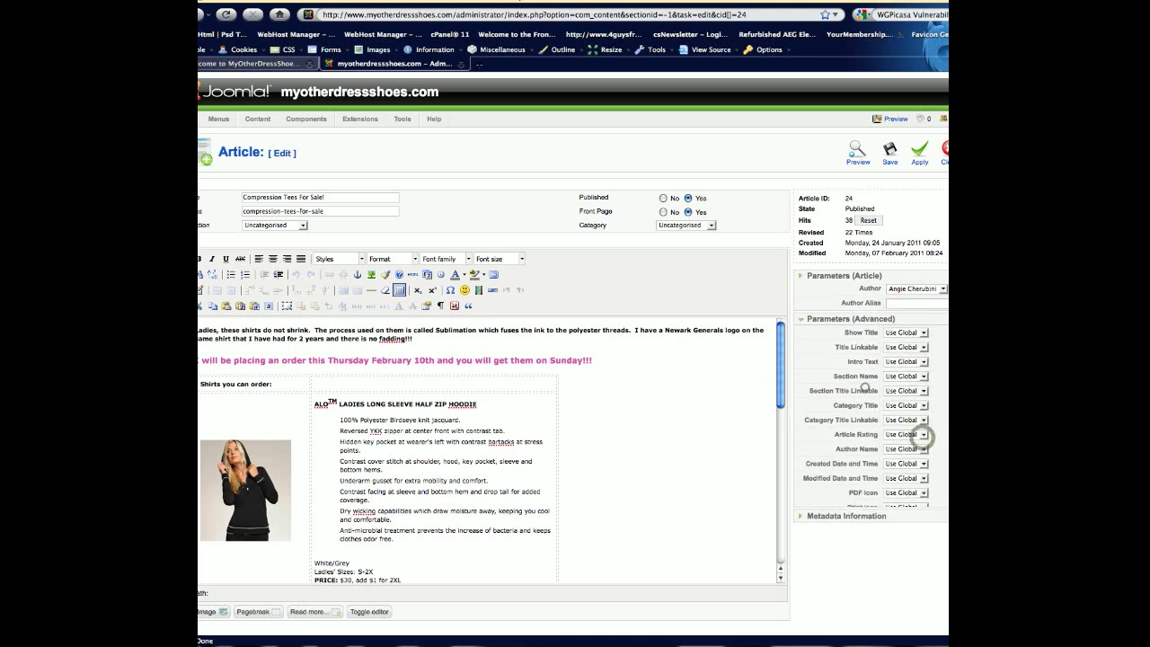
click(812, 280)
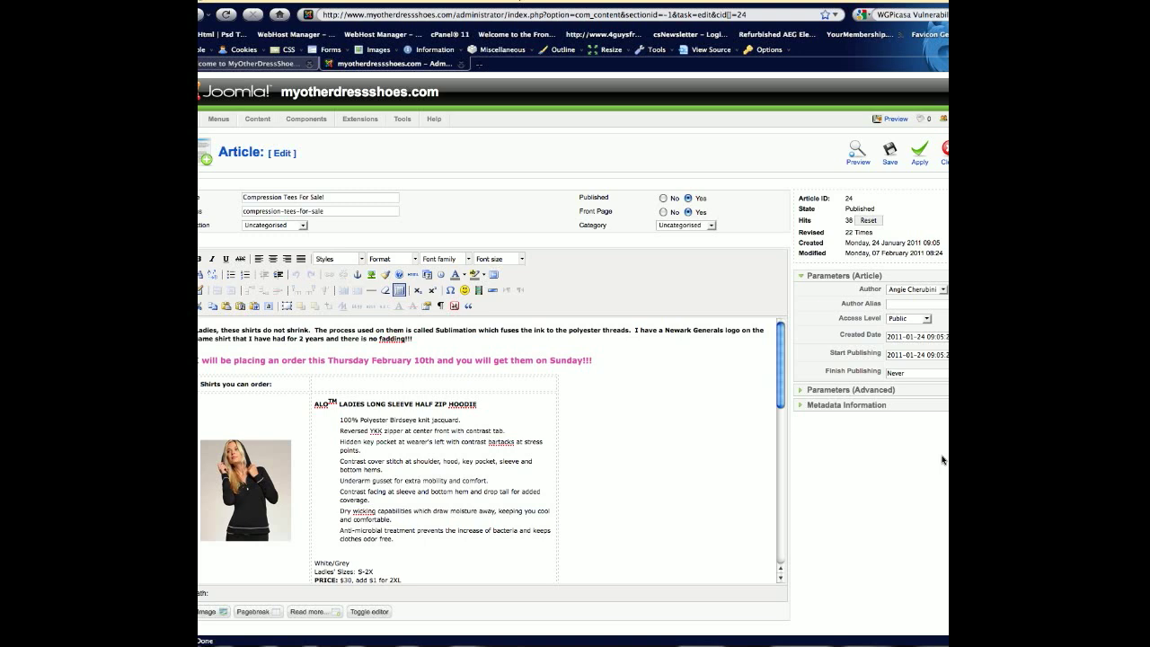
click(878, 390)
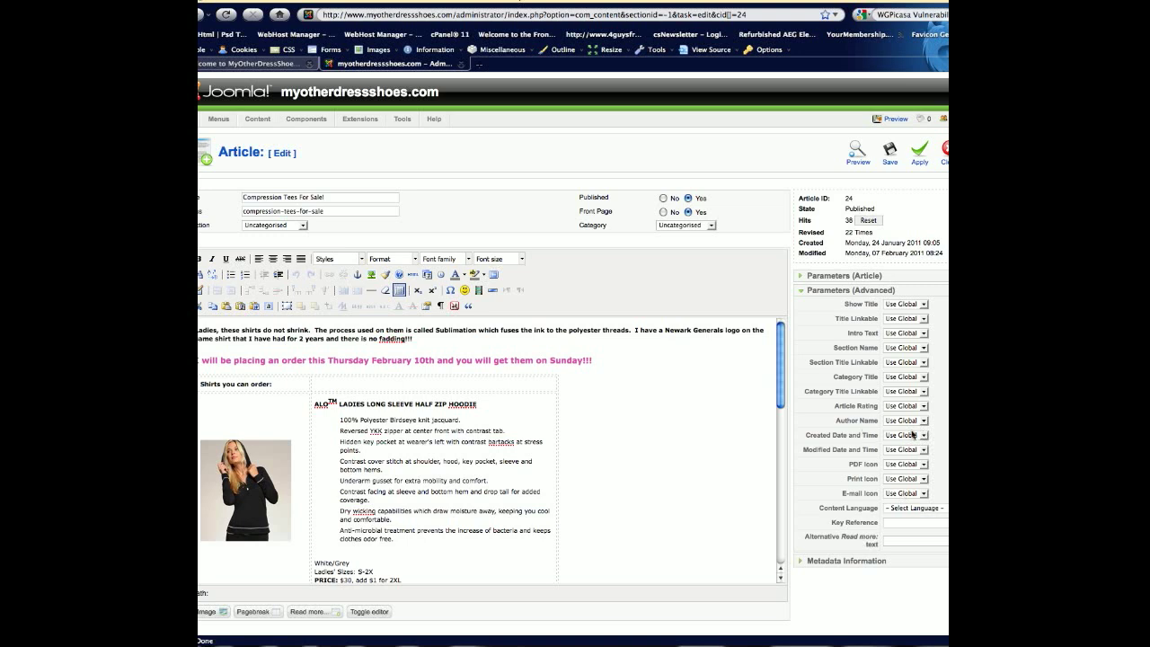
click(909, 422)
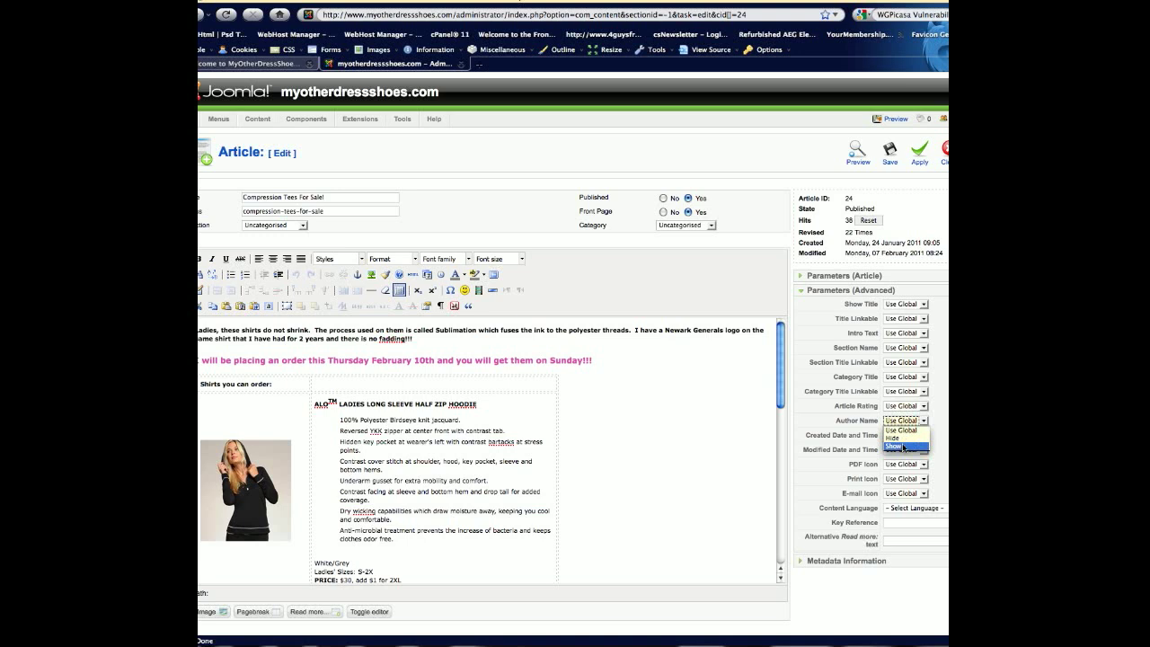
click(951, 437)
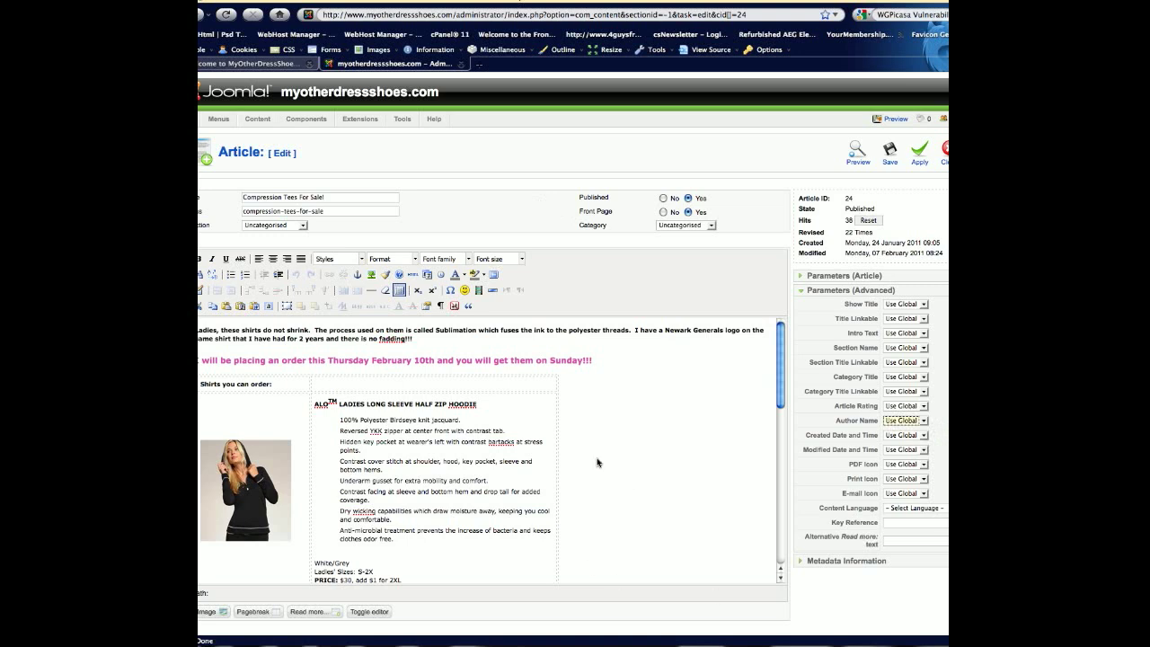
Insert the ext_com.png image before the first bullet of the Ladies Short Sleeve Interlock Tee description, and delete it again.
scroll(784, 407, down, 3)
click(780, 404)
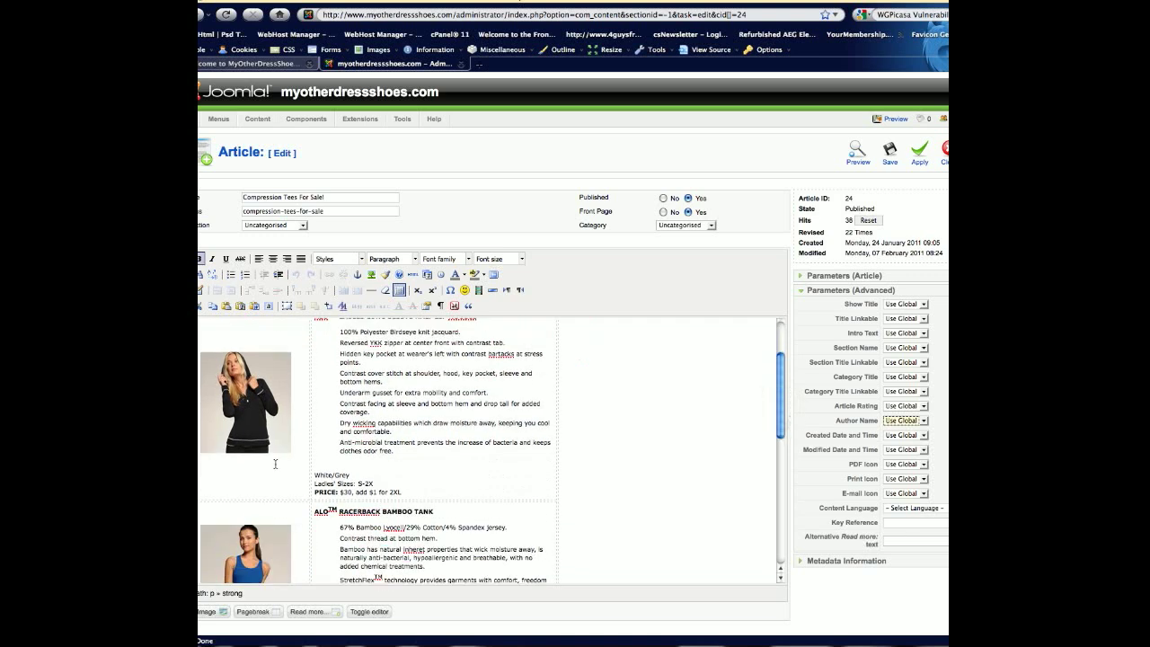
drag(781, 423, 796, 584)
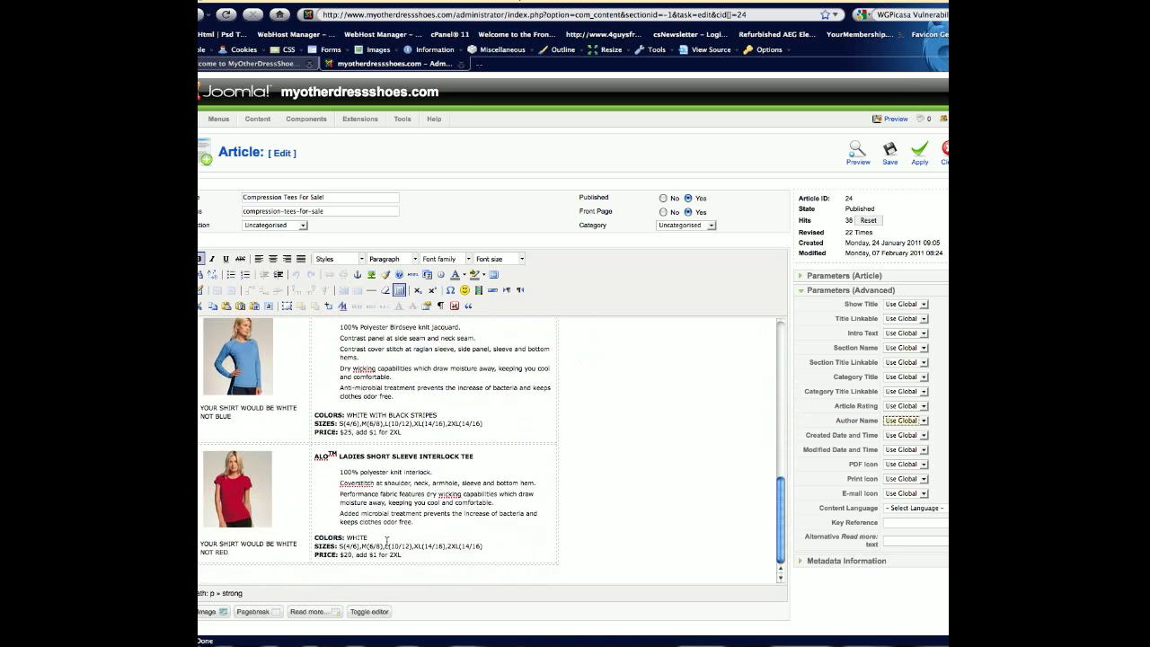
click(316, 468)
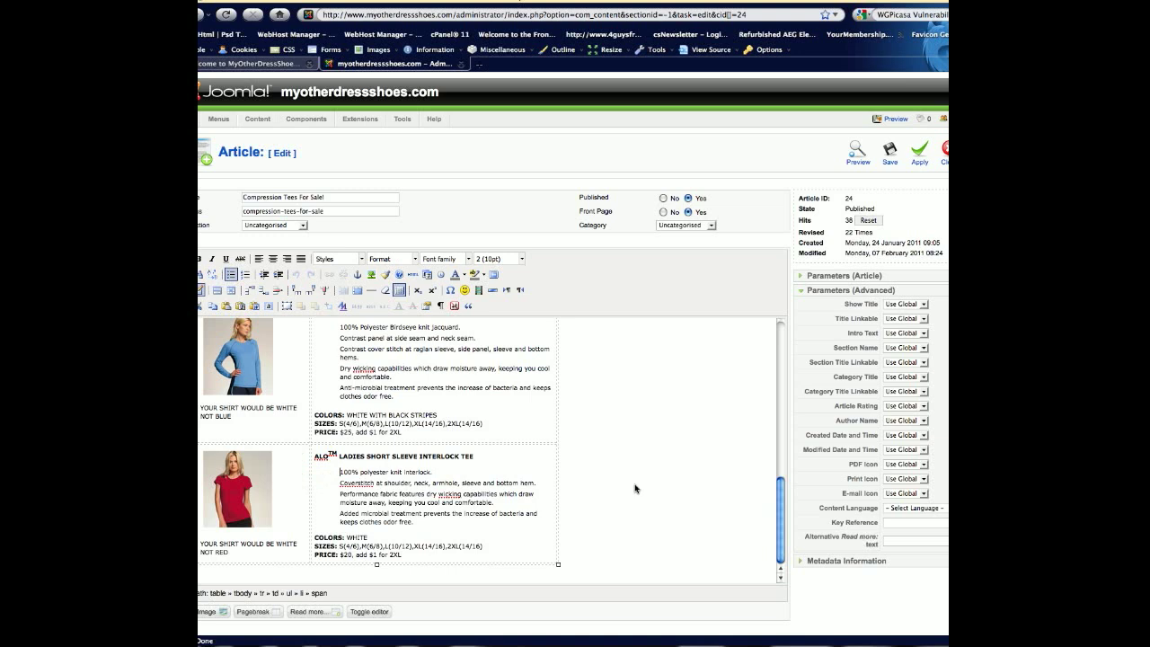
click(214, 612)
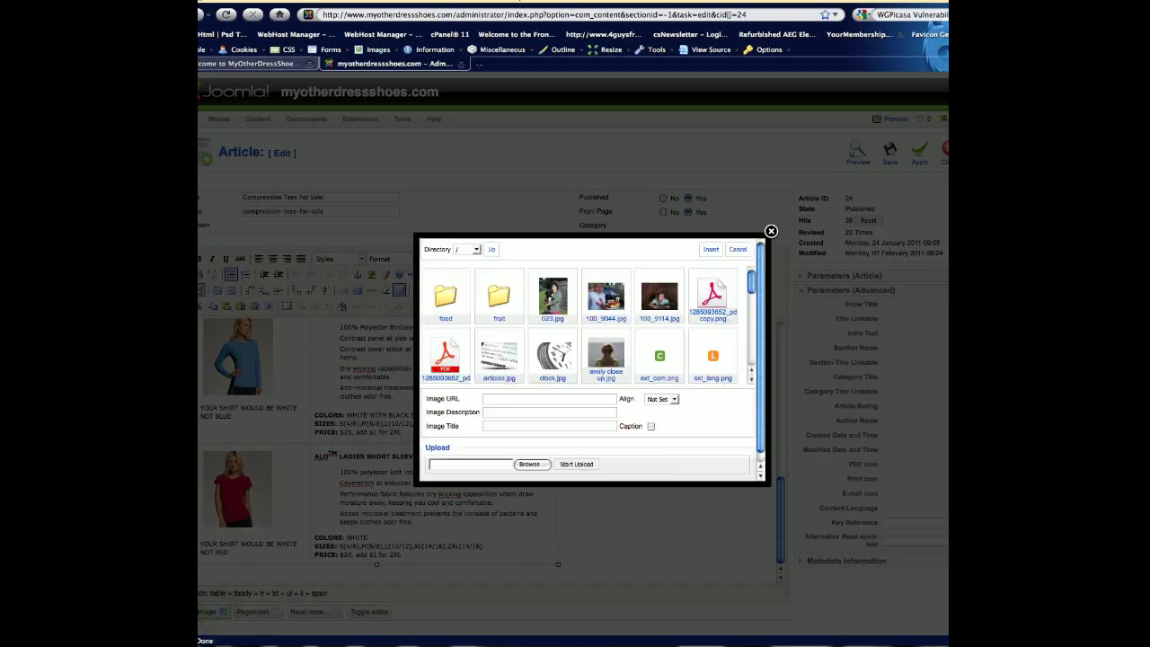
click(661, 364)
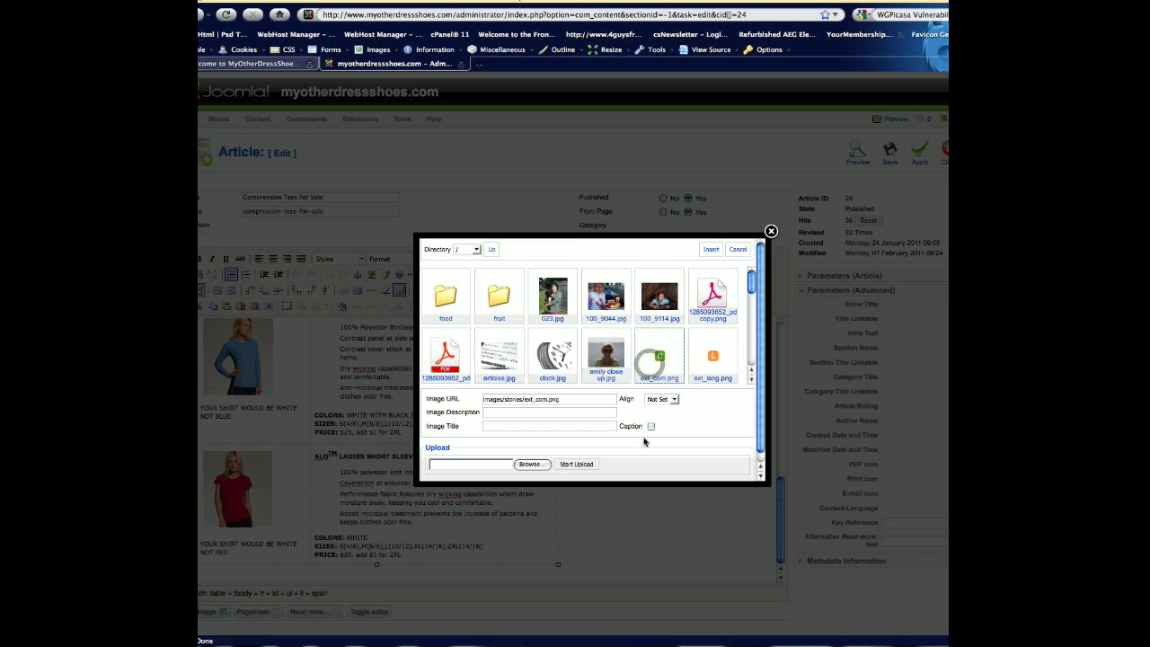
click(661, 399)
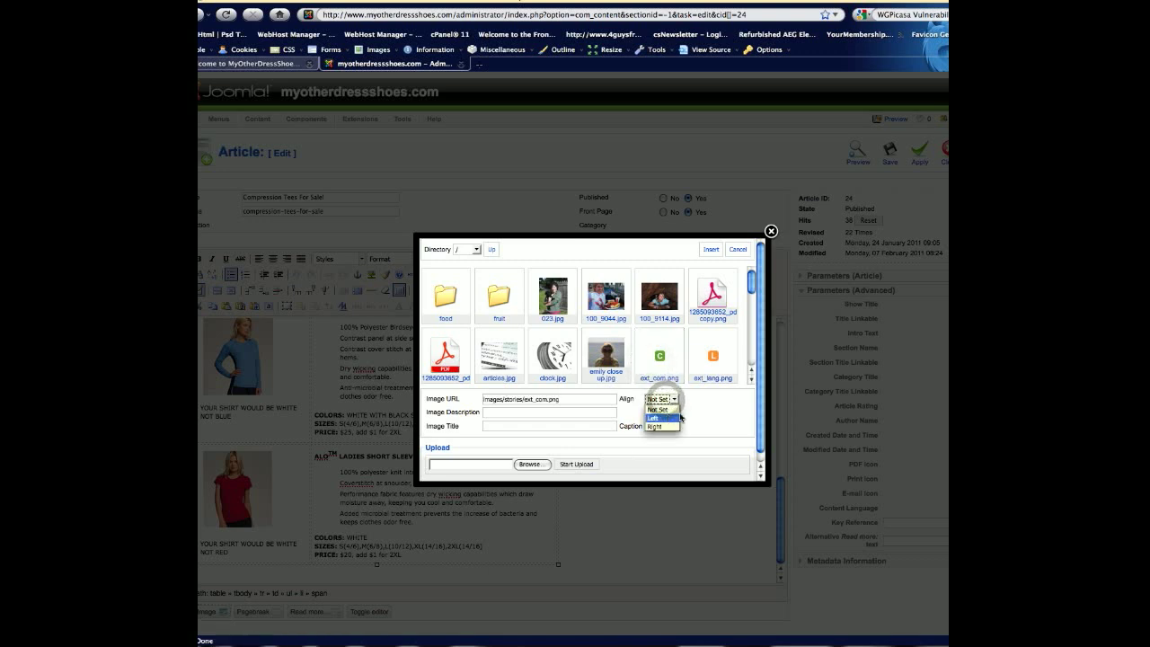
click(710, 413)
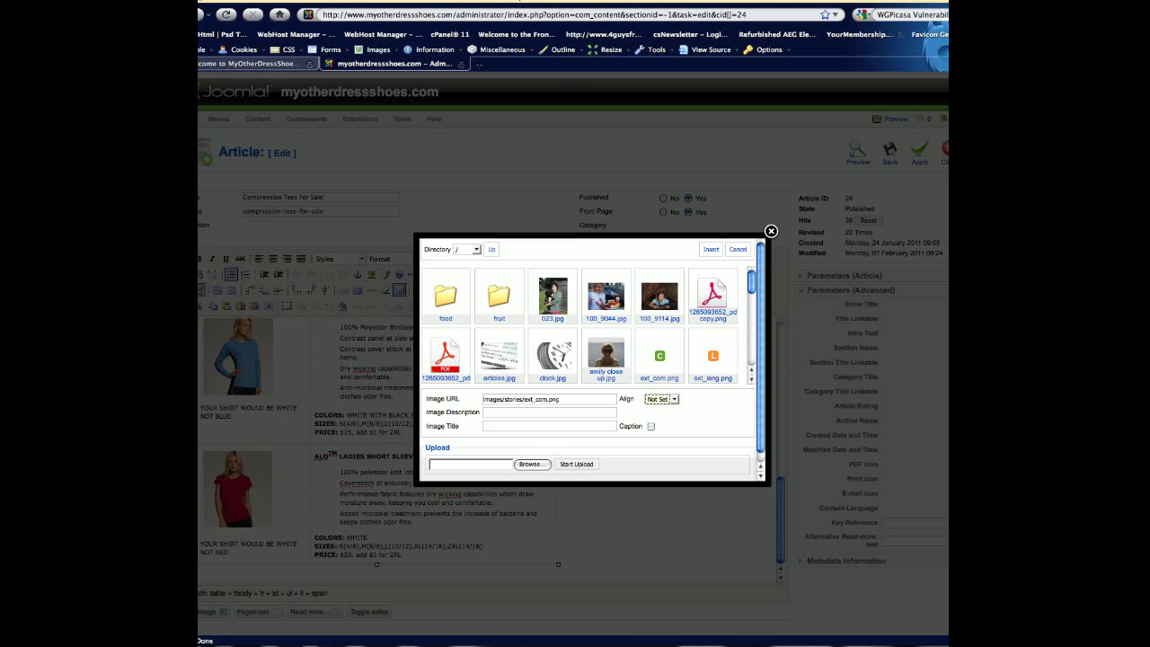
click(720, 253)
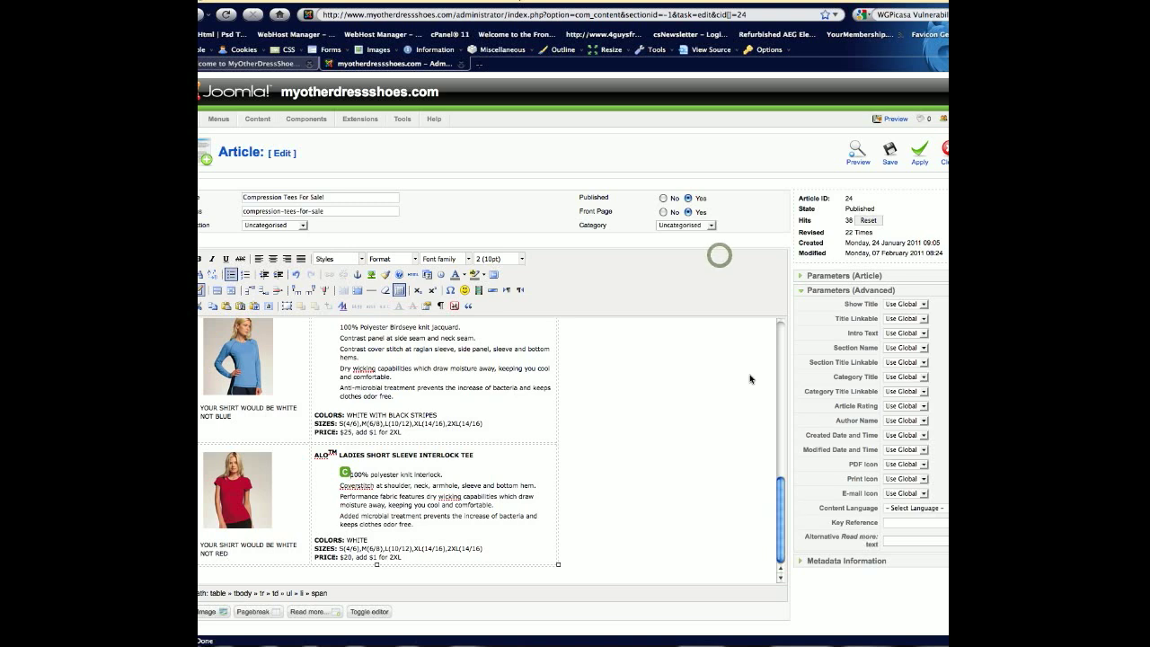
click(344, 474)
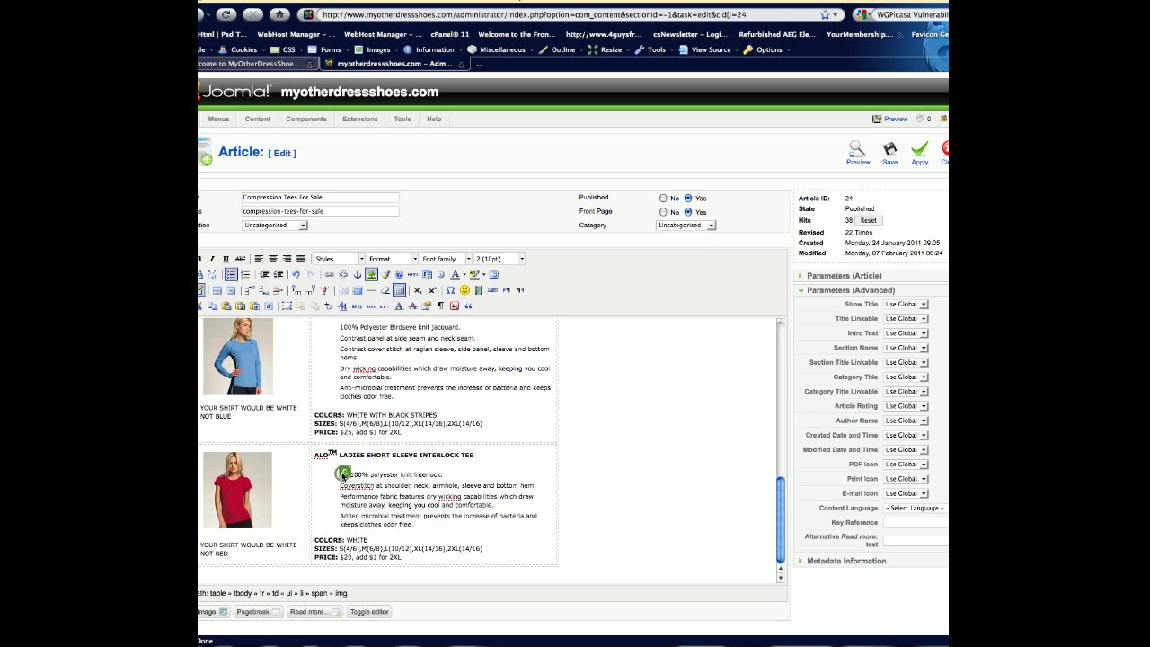
key(BackSpace)
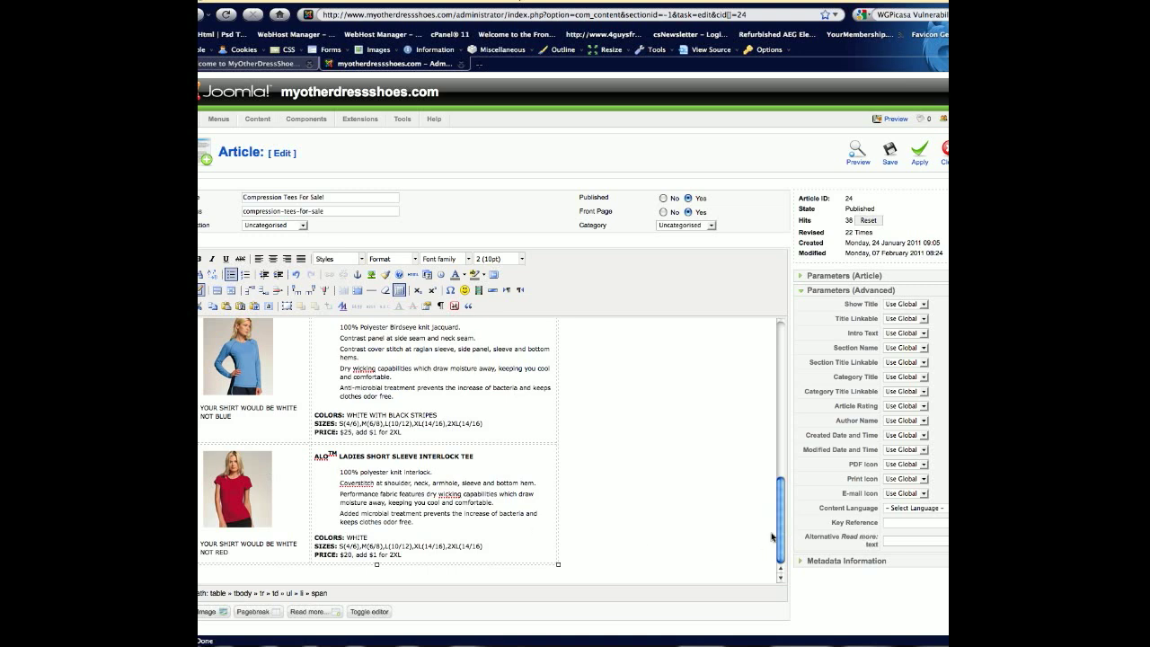
Insert a Read more break after "Ladies, these shirts do not shrink." and apply the changes to the article.
drag(782, 529, 775, 361)
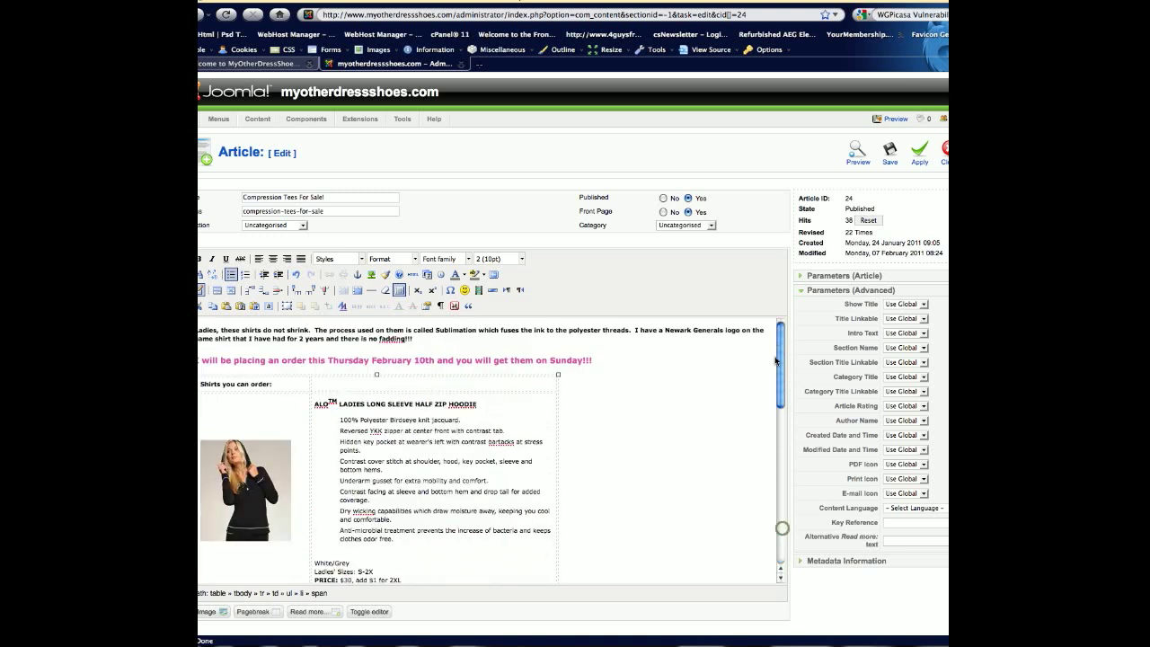
click(313, 330)
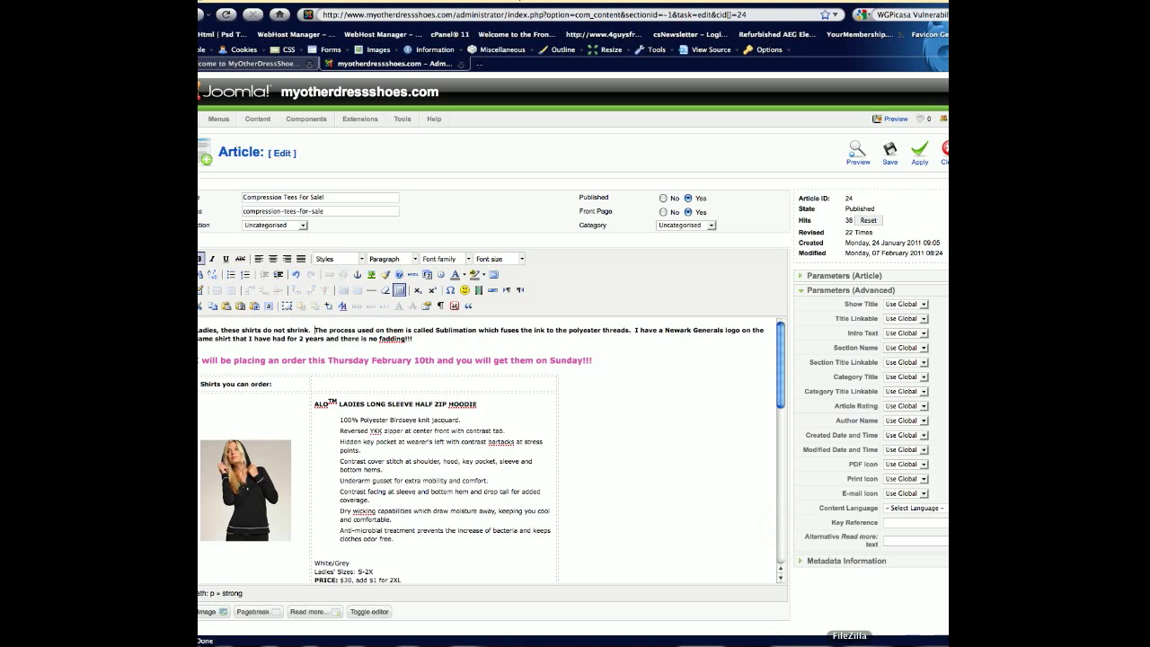
click(326, 612)
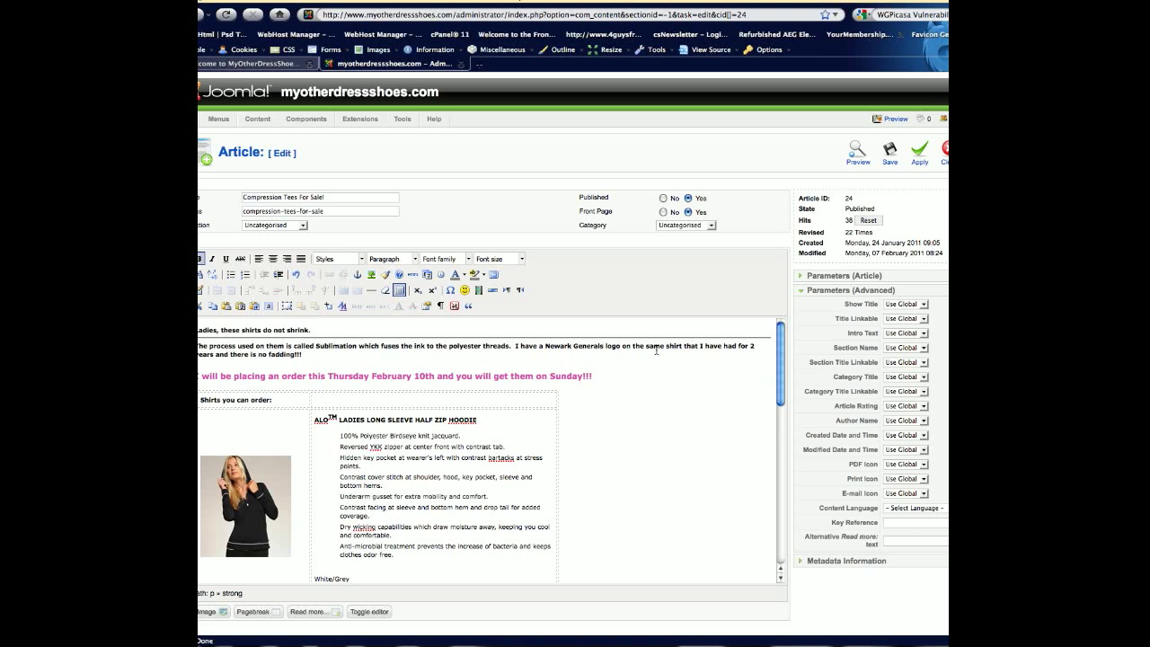
click(914, 158)
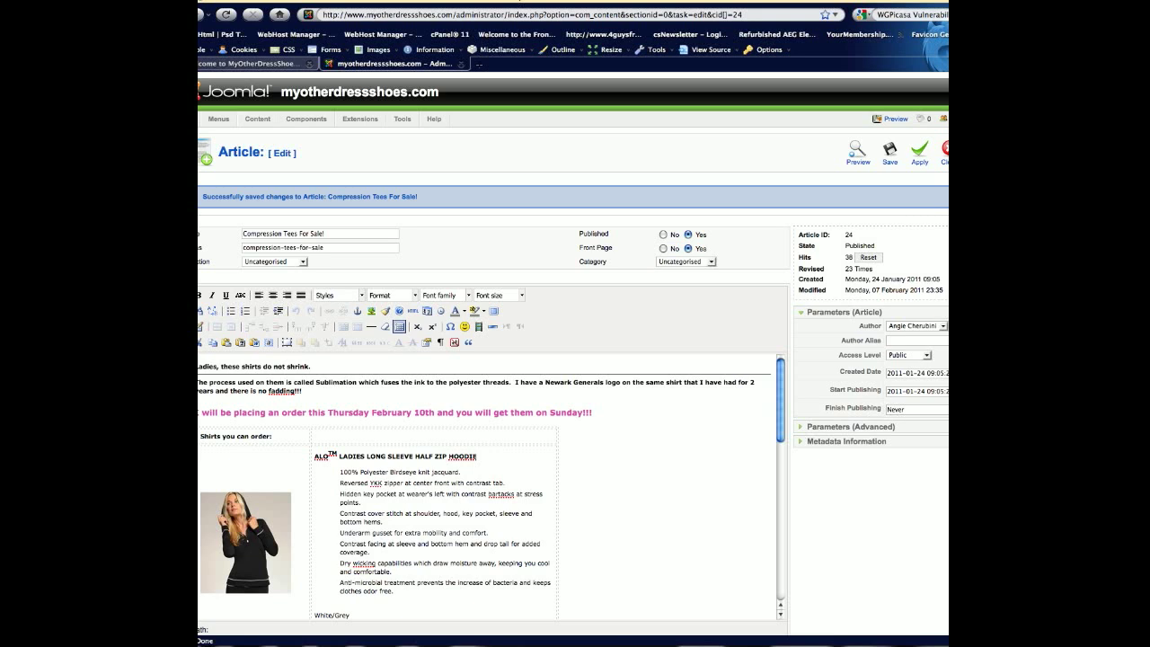
Reload the public site's home page and open the full Compression Tees For Sale! article through its Read more link.
click(260, 63)
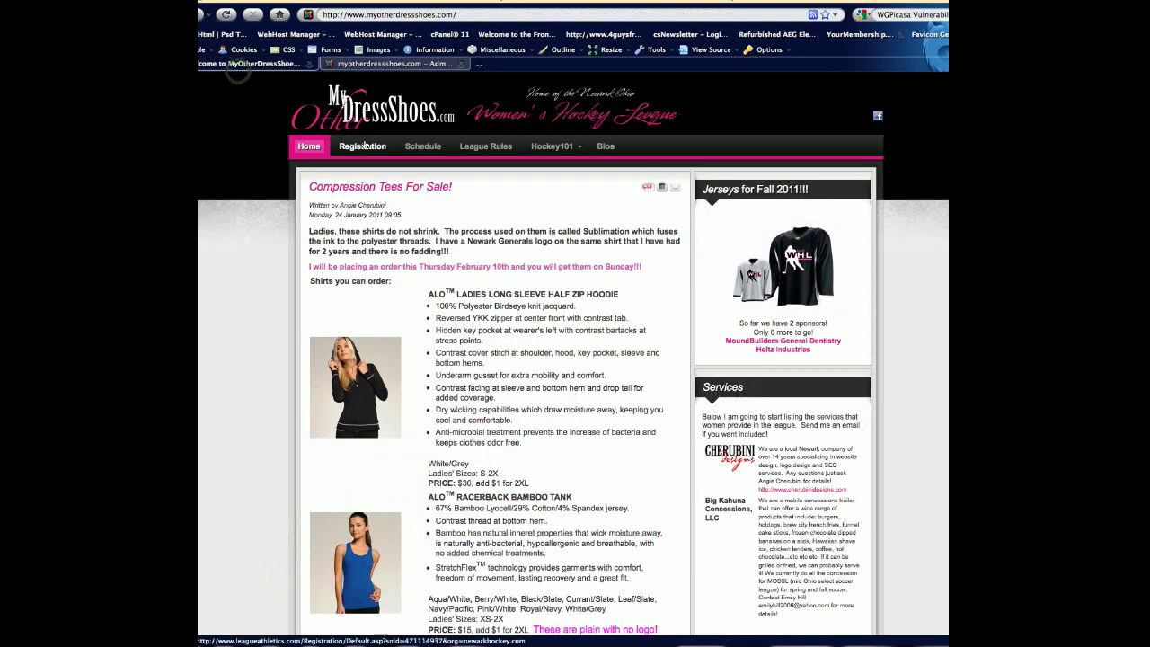
click(227, 15)
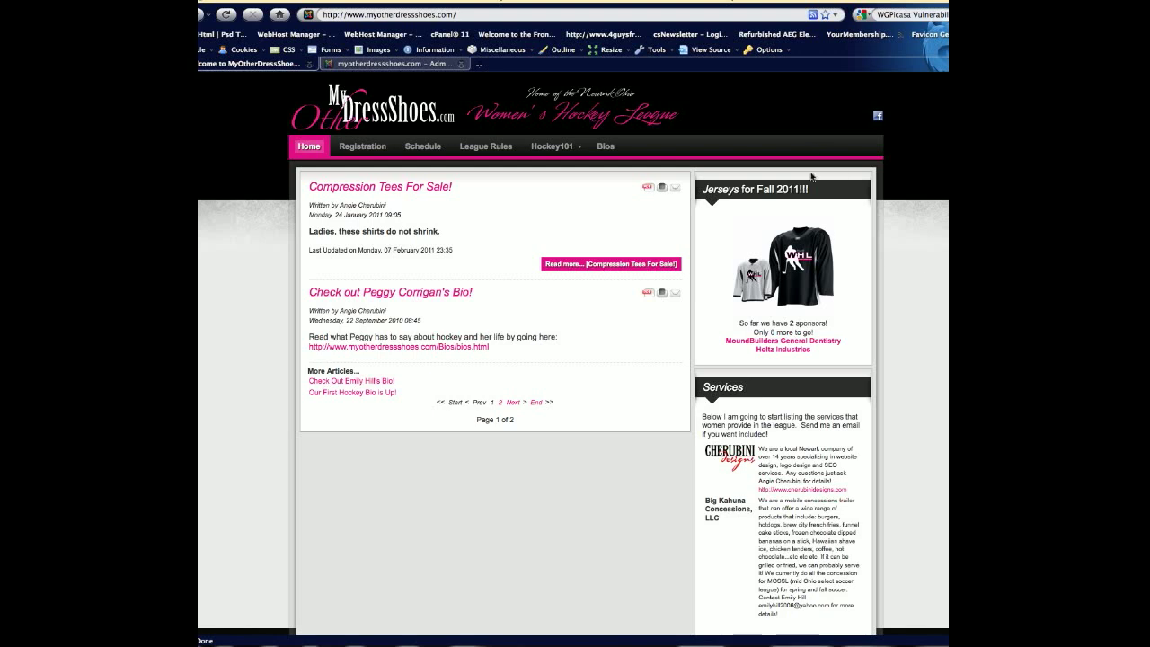
click(580, 269)
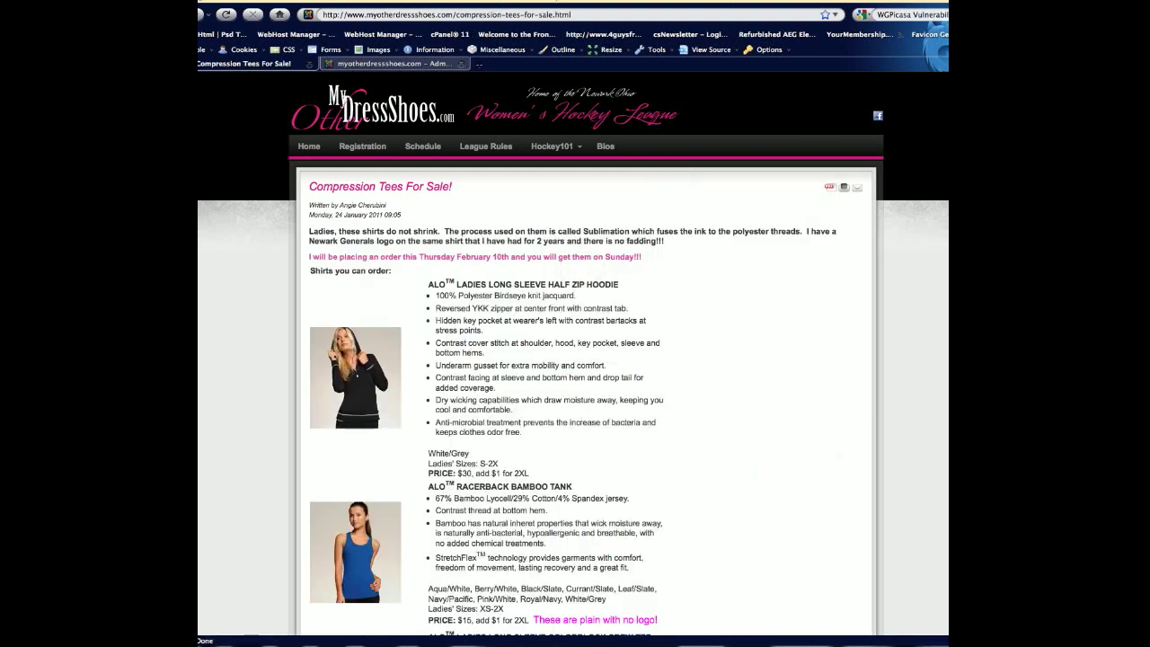
Delete the <hr id="system-readmore" /> line from the Compression Tees For Sale! article's HTML source and update the article text.
click(378, 64)
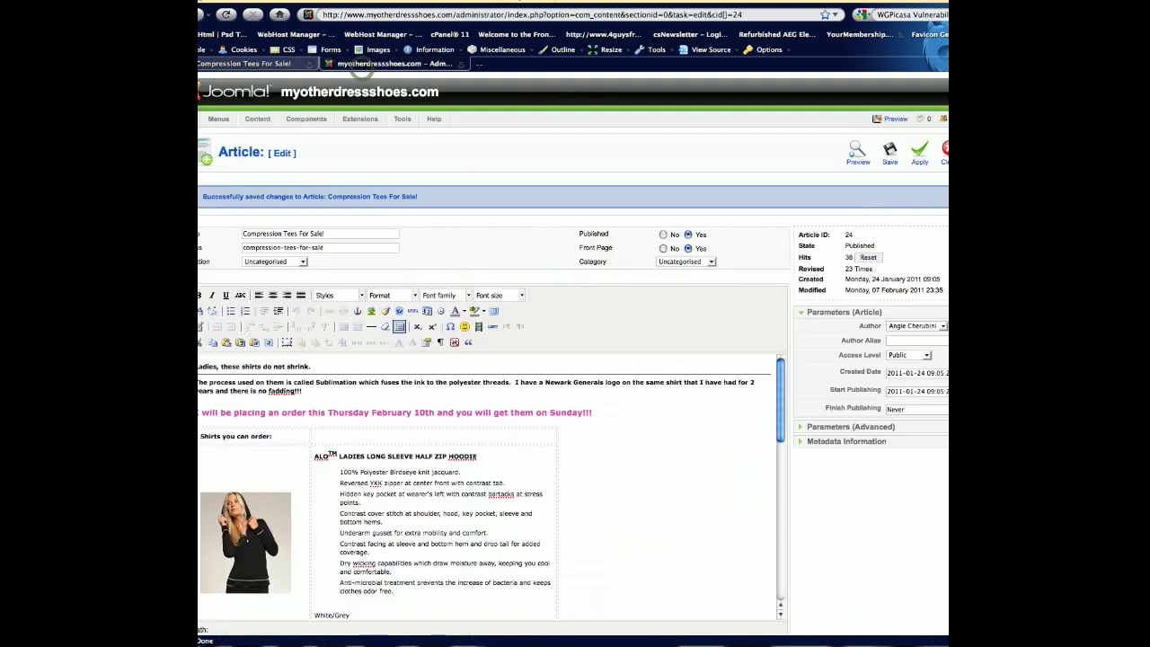
click(412, 311)
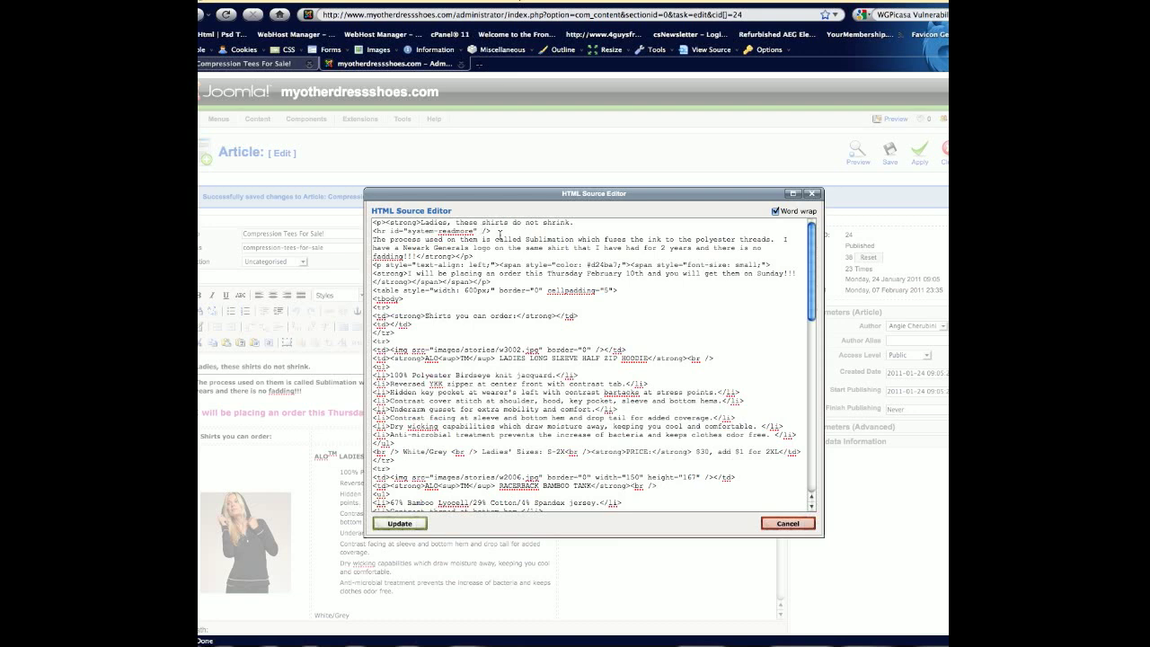
drag(499, 232, 370, 234)
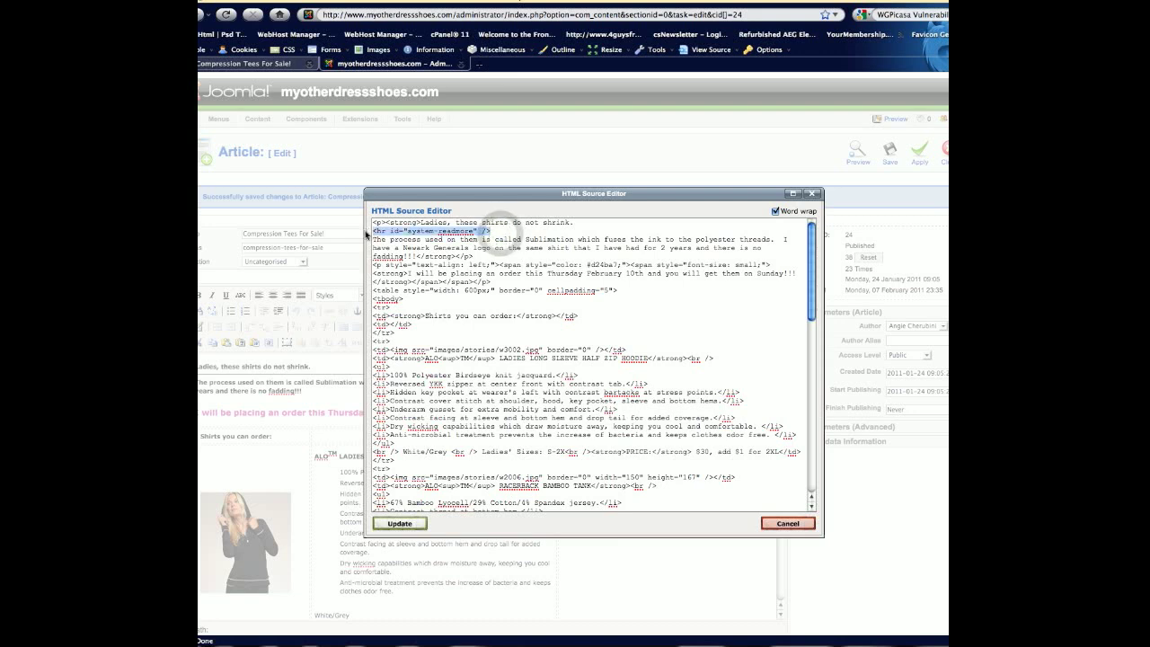
click(489, 234)
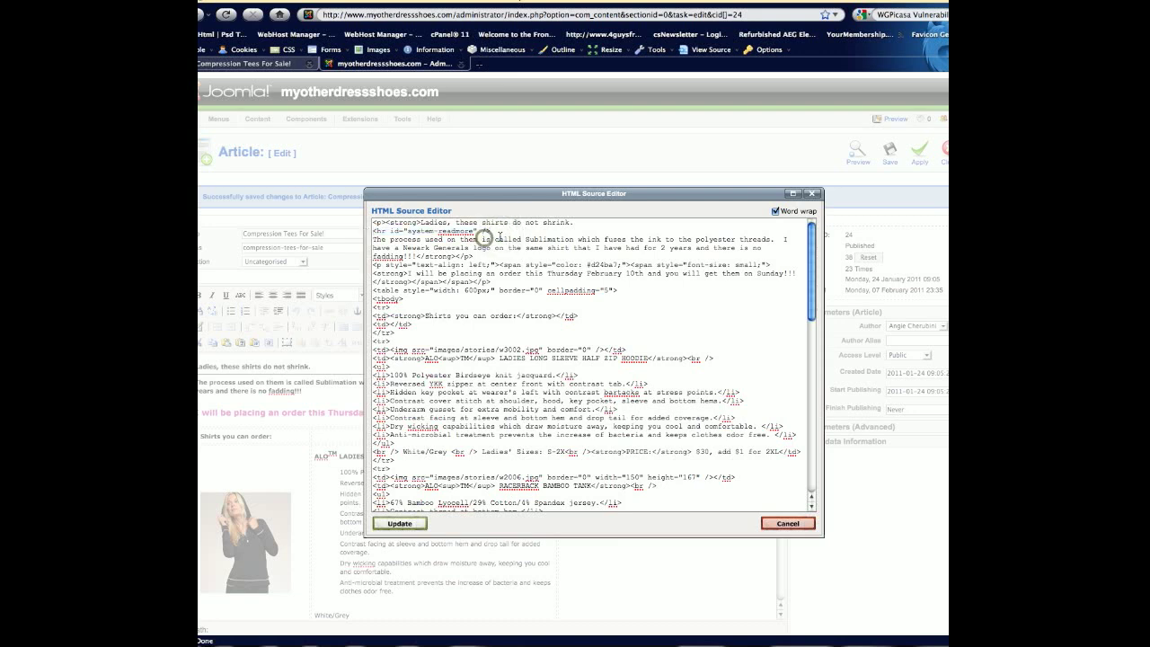
drag(501, 232, 371, 232)
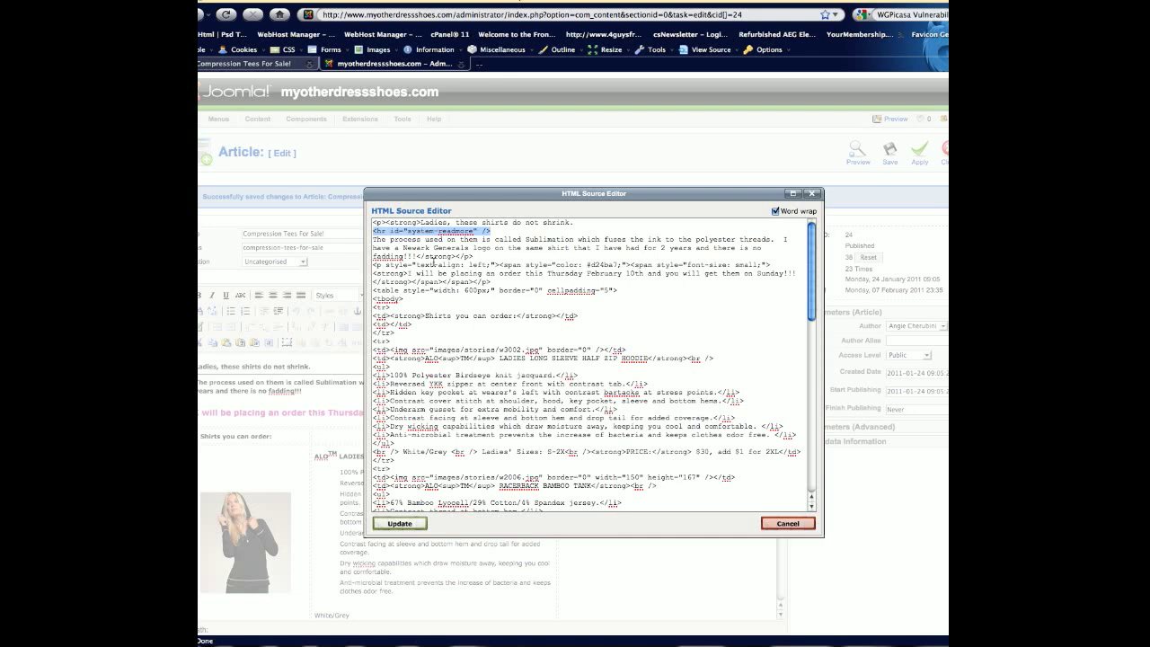
key(BackSpace)
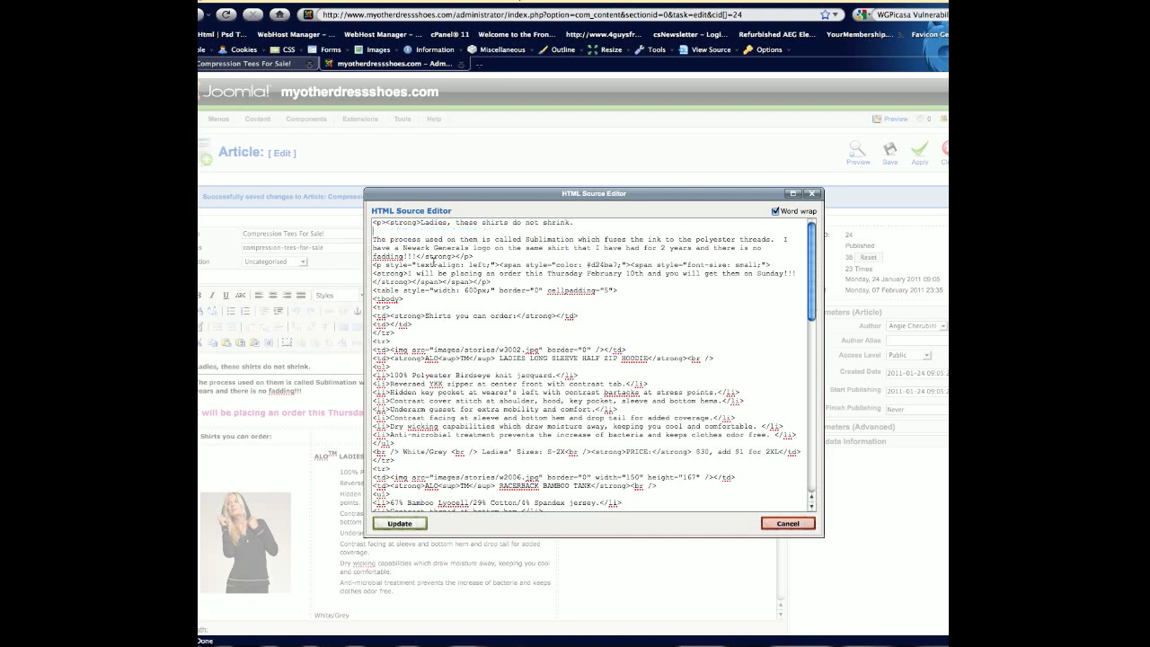
click(406, 523)
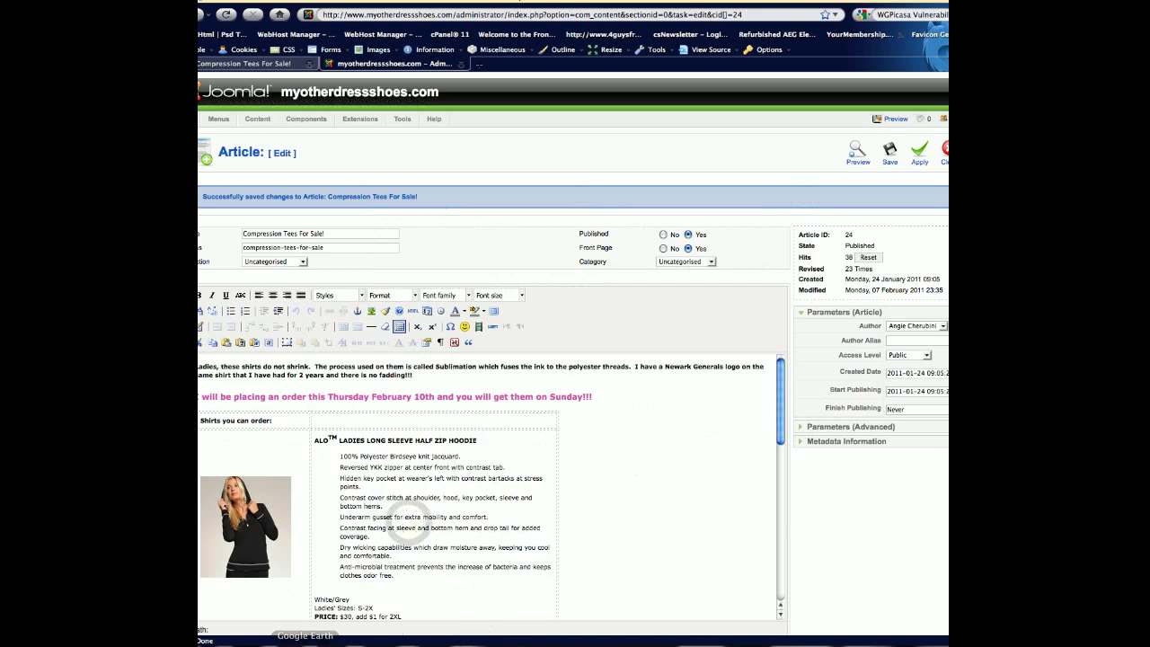
Save and close the article, and reload the public site's home page to check the full text.
click(889, 153)
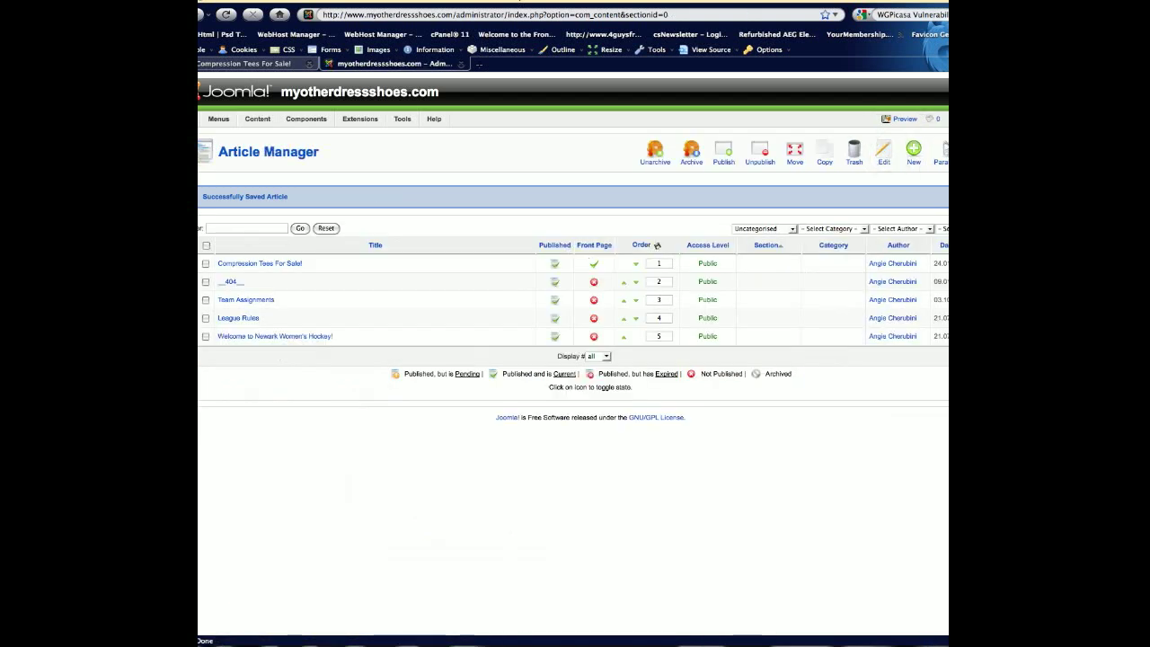
click(229, 66)
click(228, 14)
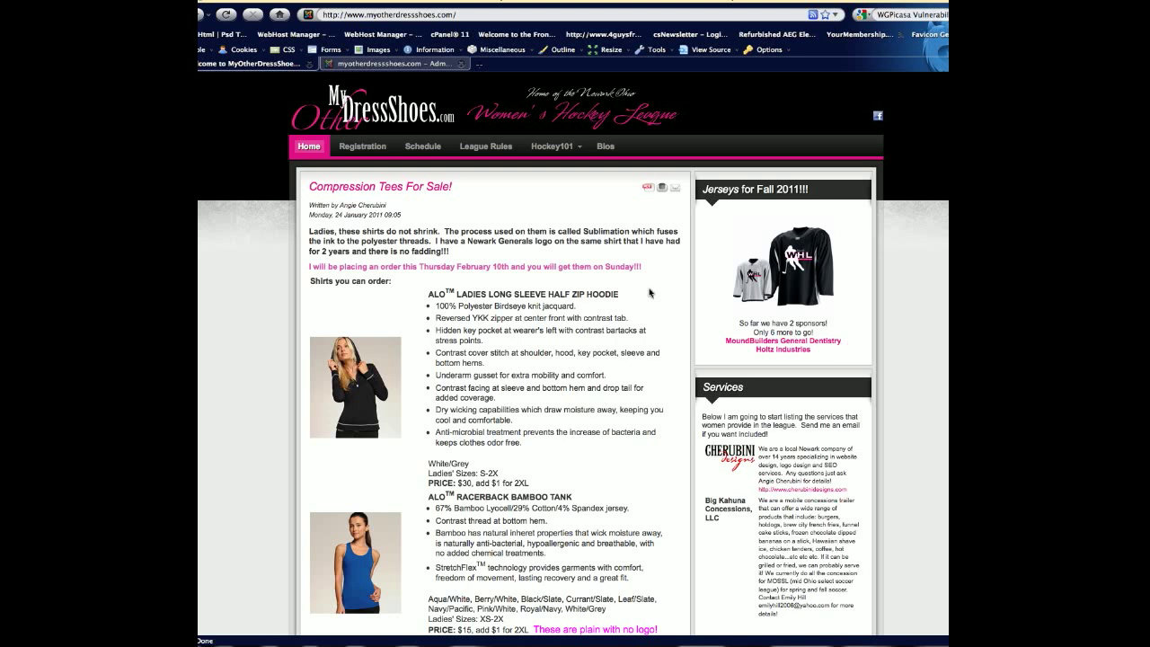
Reopen the Compression Tees For Sale! article for editing and look at the font size and font family choices for its opening paragraph.
click(376, 63)
click(239, 263)
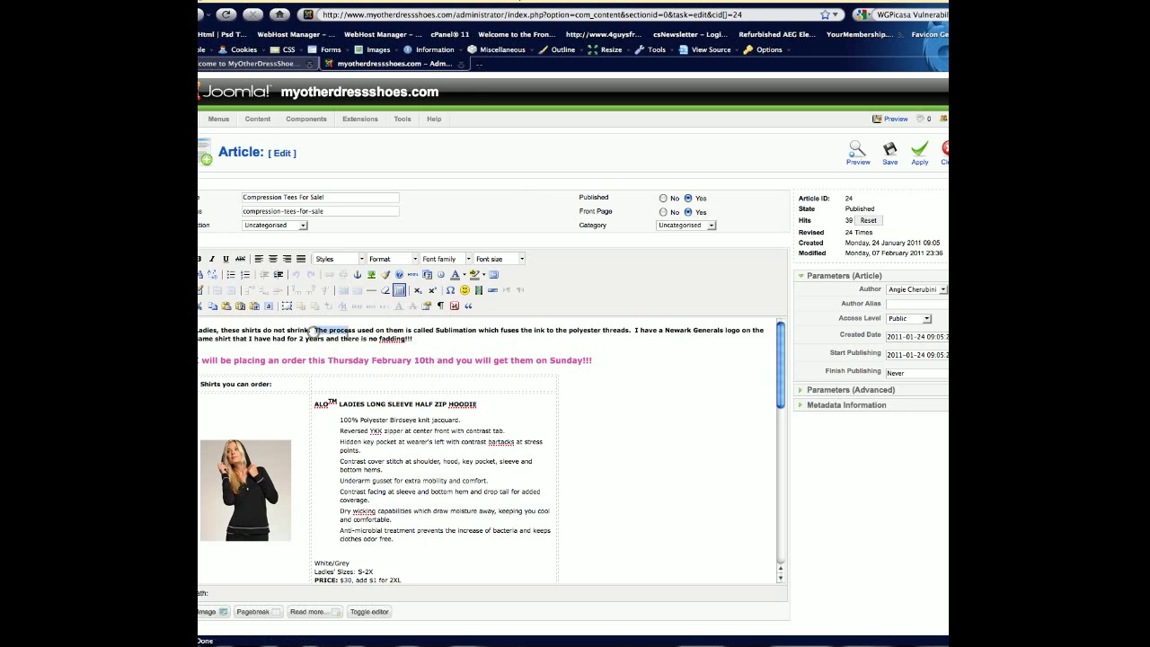
drag(314, 331, 413, 339)
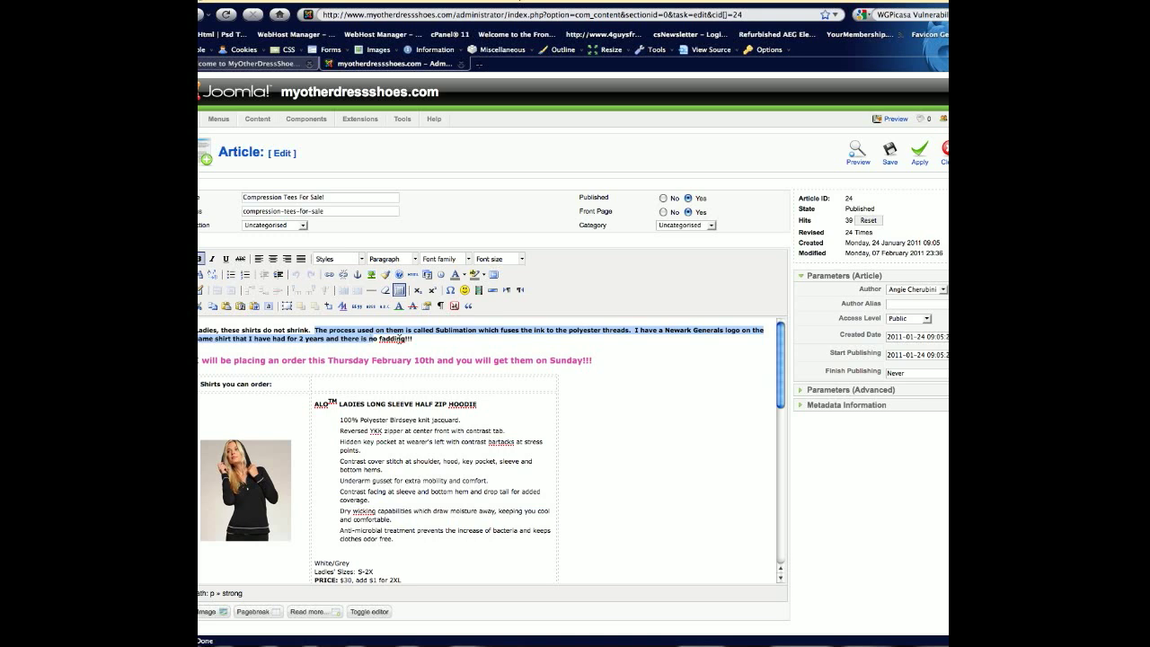
click(482, 346)
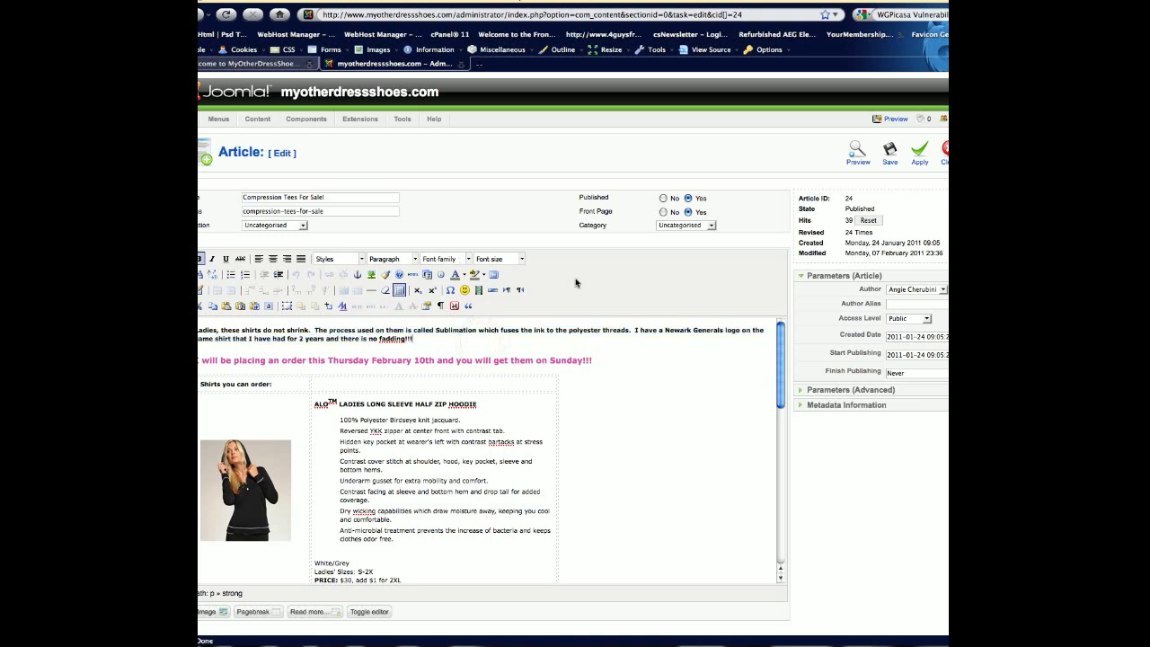
click(519, 260)
click(519, 260)
click(462, 261)
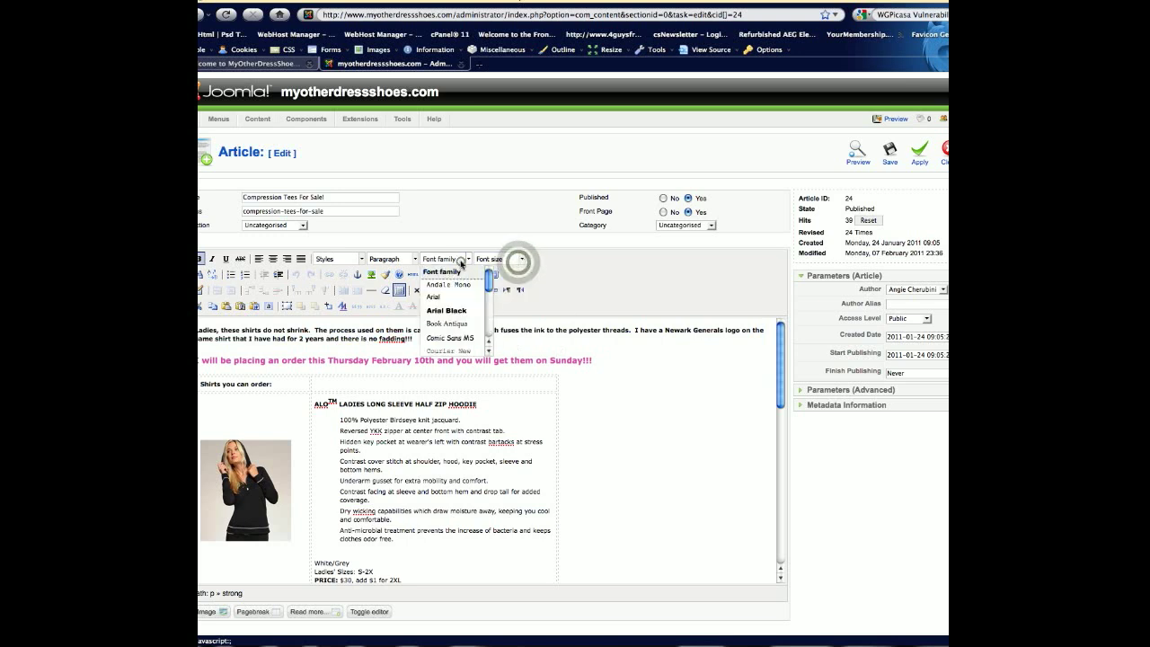
click(461, 261)
click(617, 280)
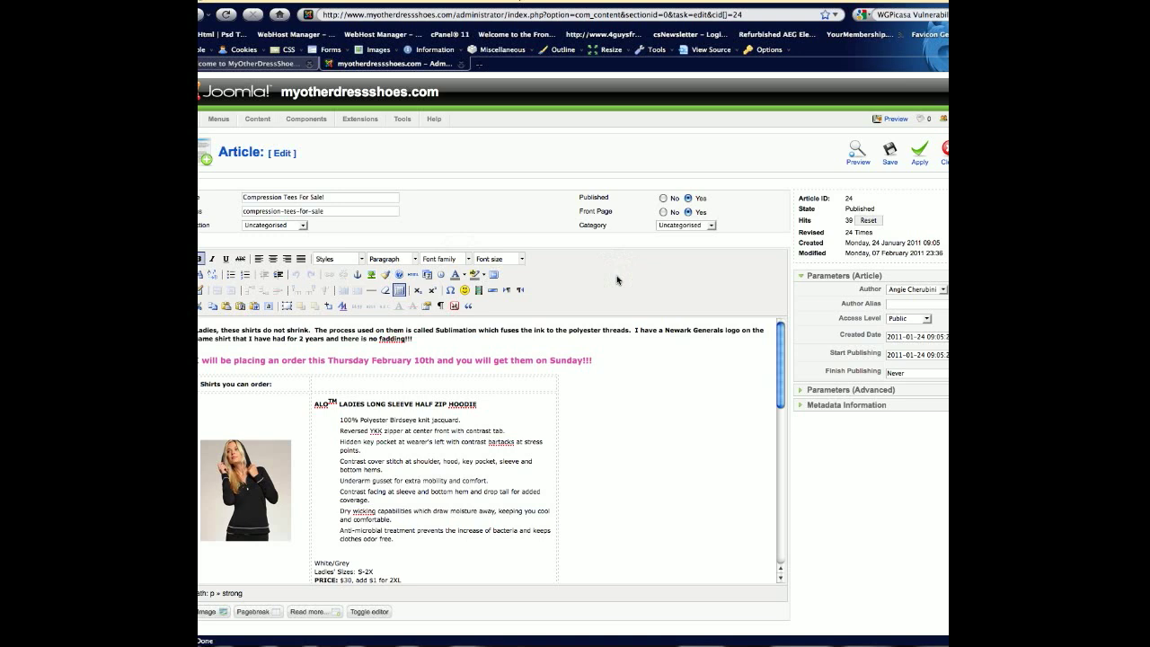
Set the font of the opening sentence "Ladies, these shirts do not shrink." to Arial Black.
click(313, 330)
drag(312, 330, 199, 331)
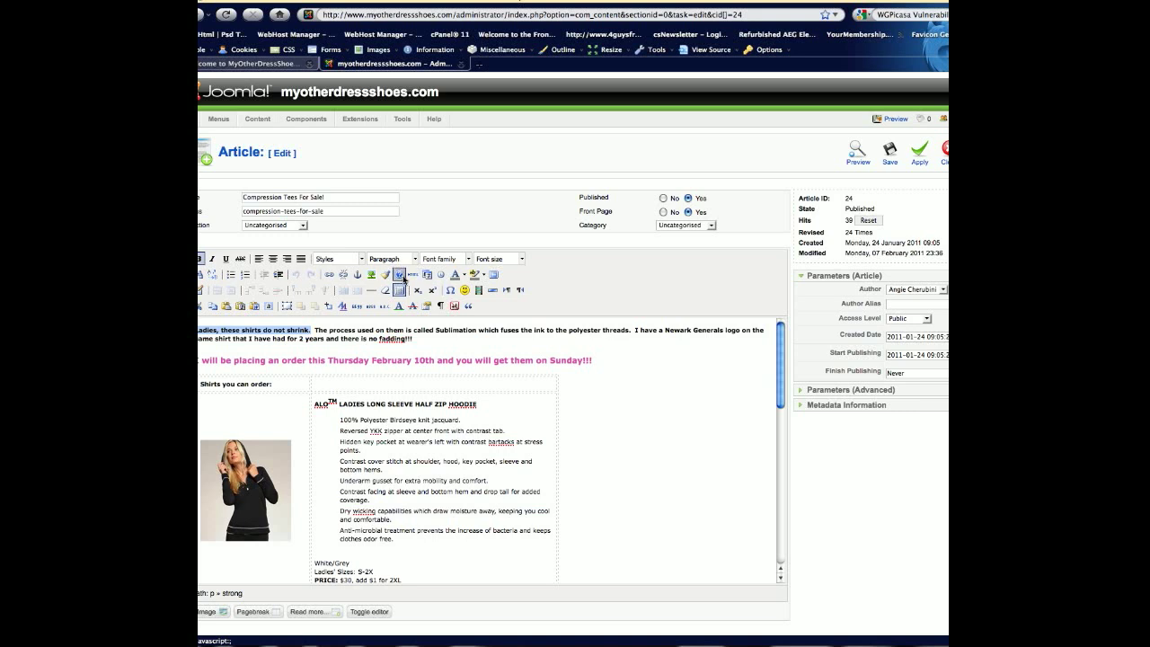
click(467, 260)
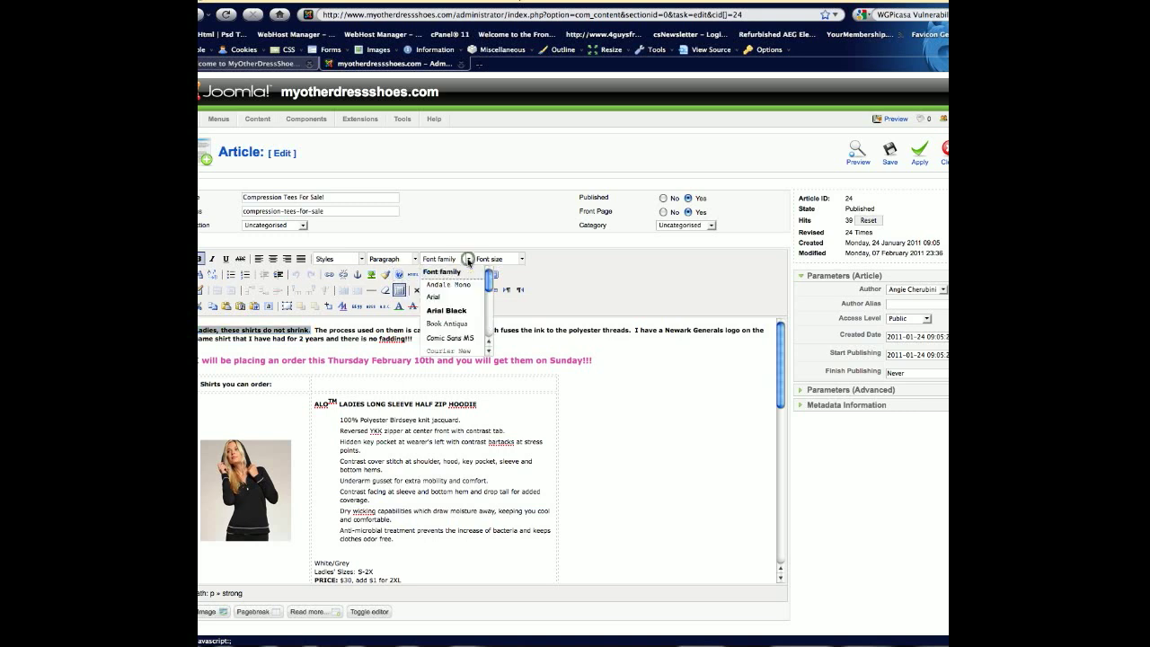
click(447, 312)
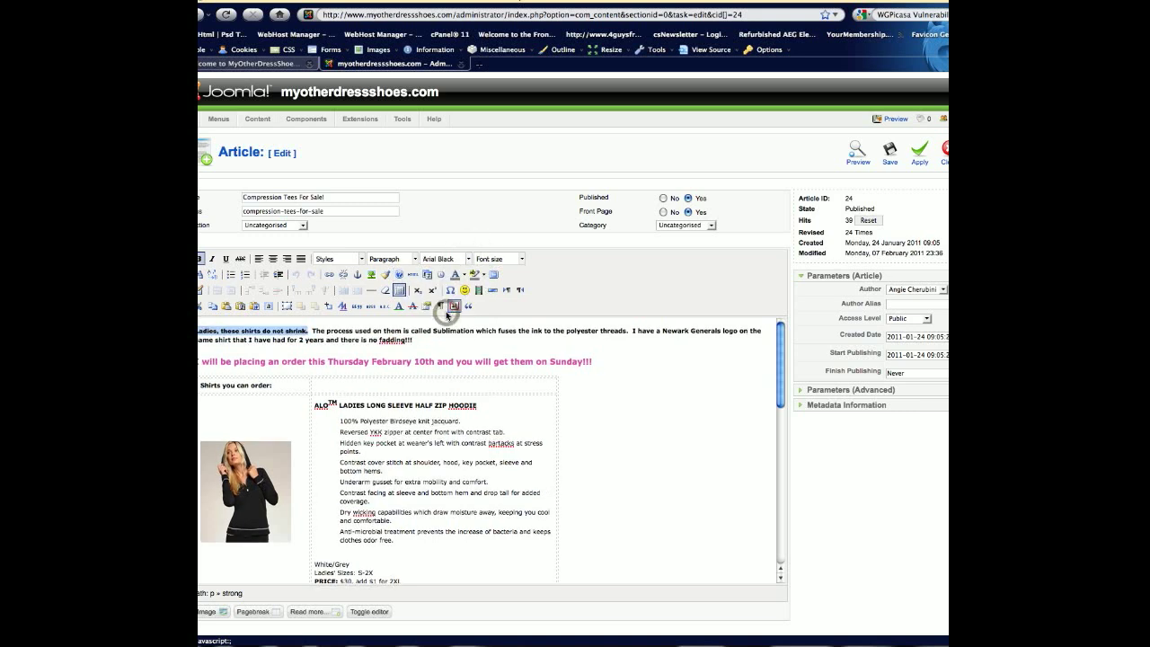
Apply the font change to the article and check it on the reloaded public home page.
click(902, 158)
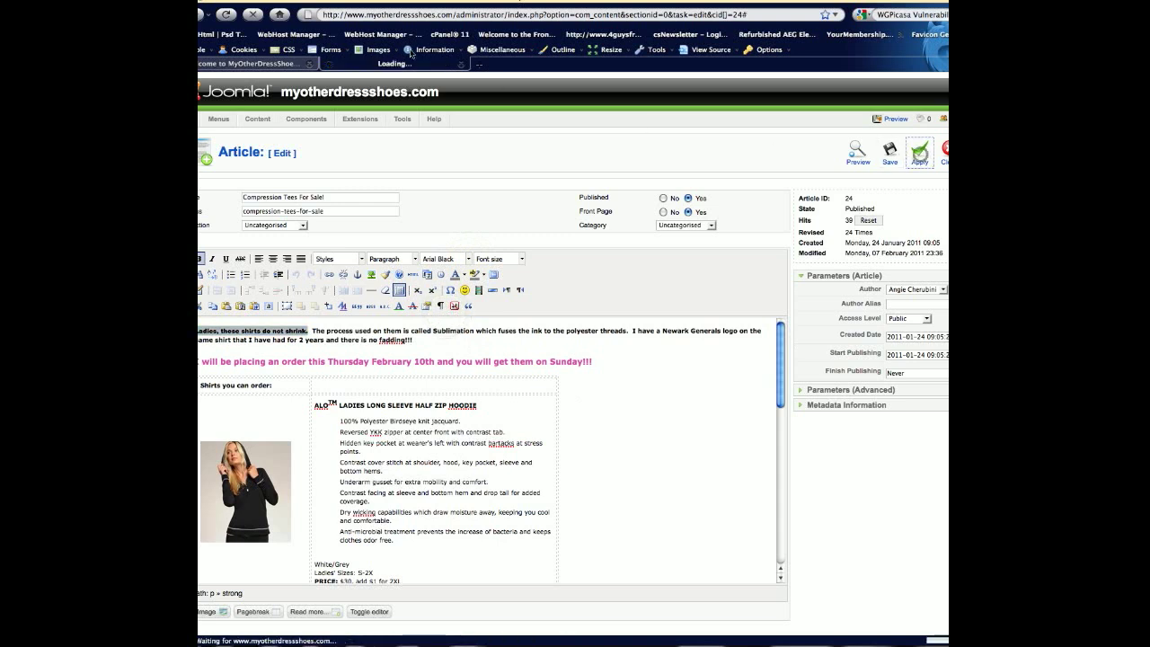
click(251, 63)
click(235, 17)
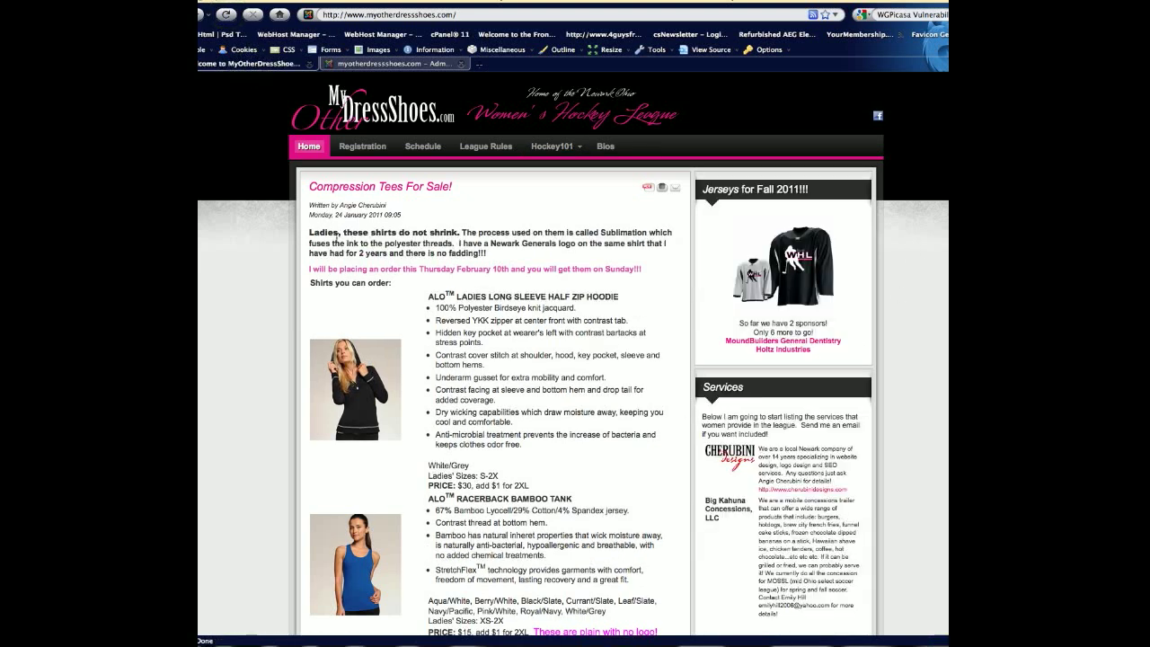
Review the font families available for the article's opening sentence without choosing one, and save and close the article.
click(386, 67)
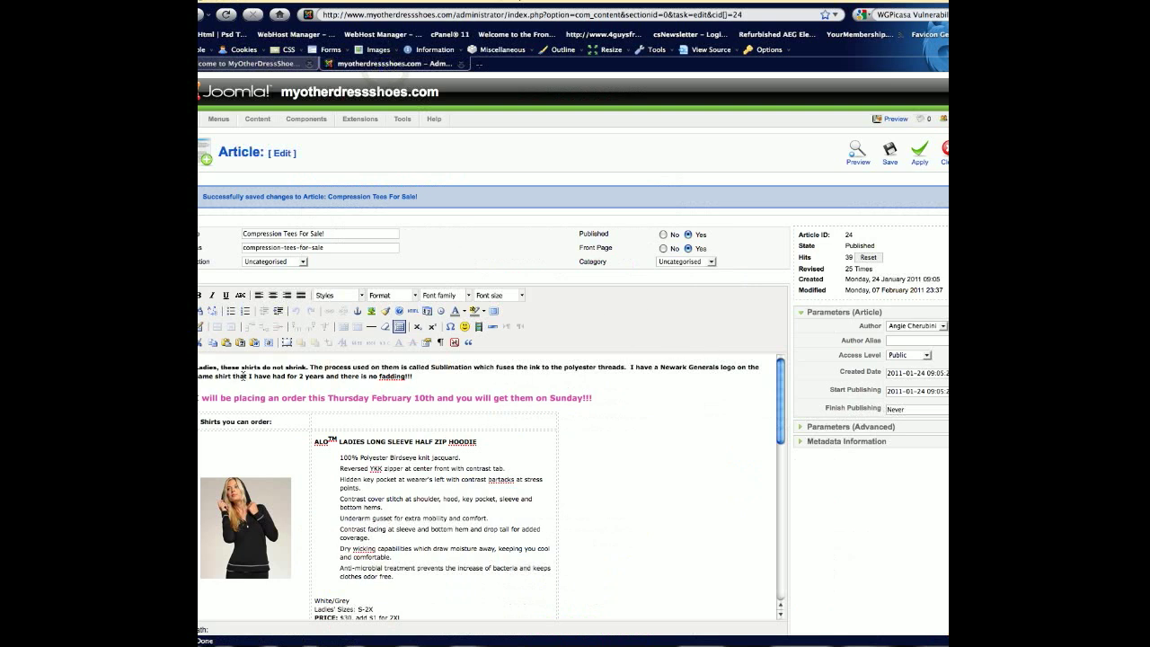
drag(308, 368, 198, 367)
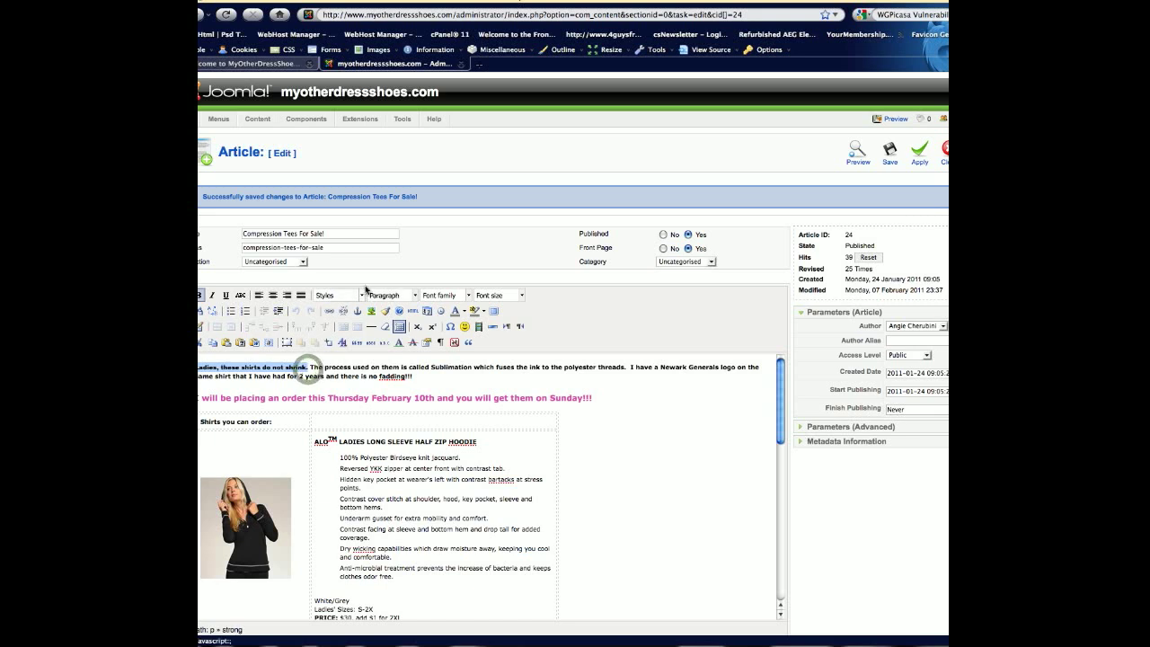
click(467, 296)
click(468, 296)
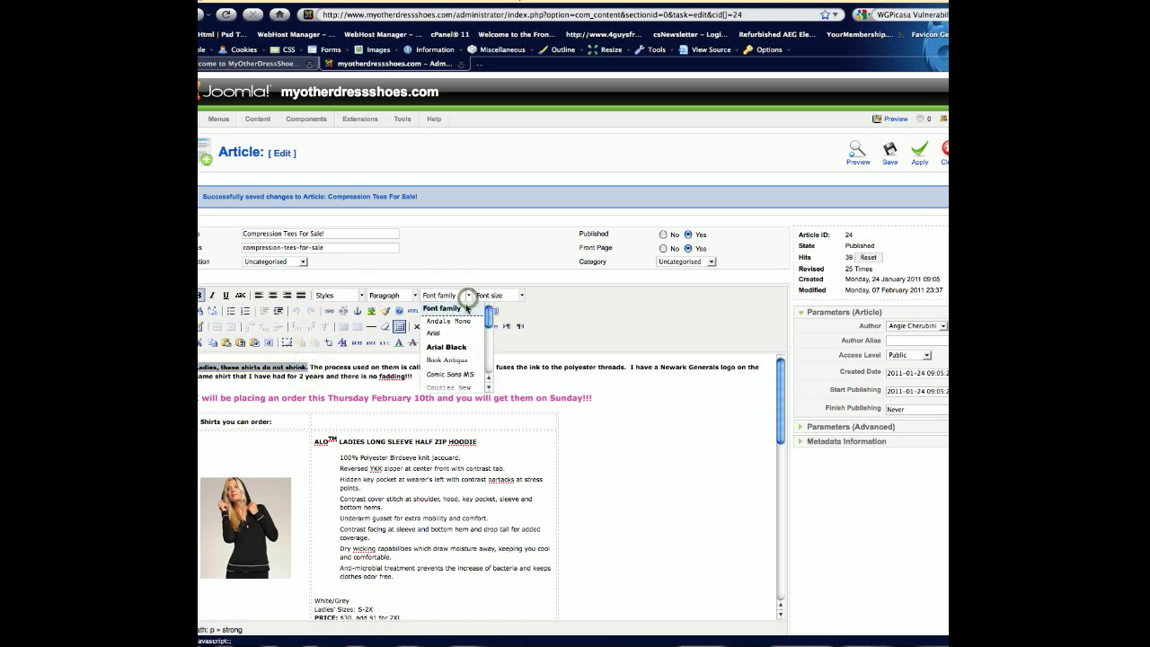
click(595, 367)
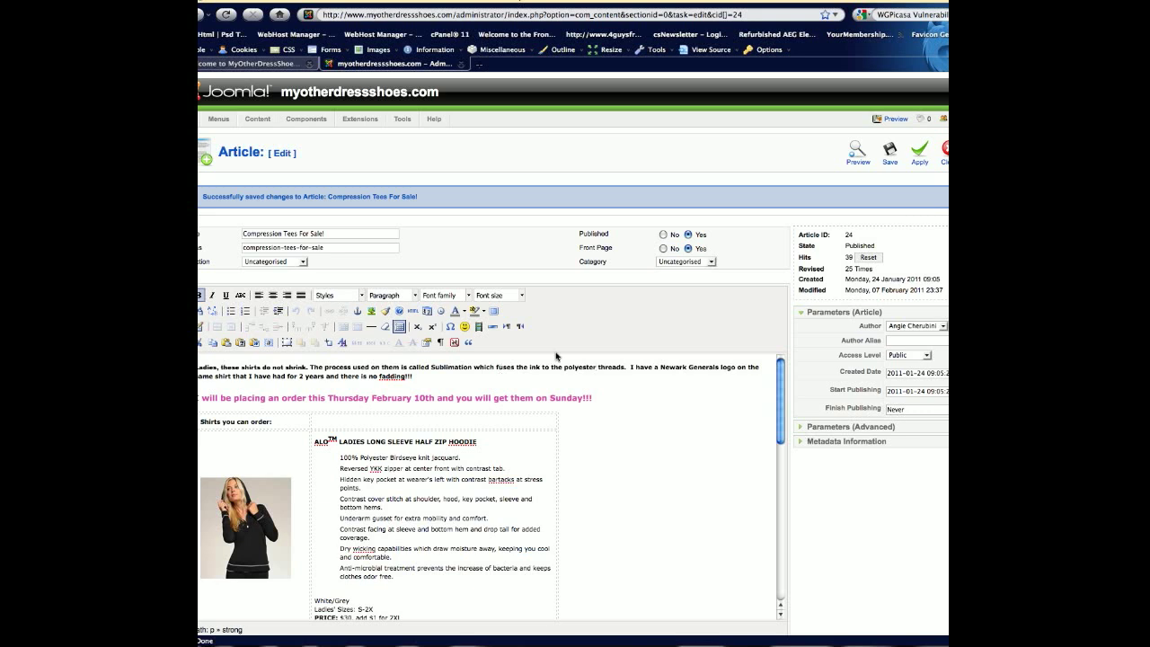
click(882, 158)
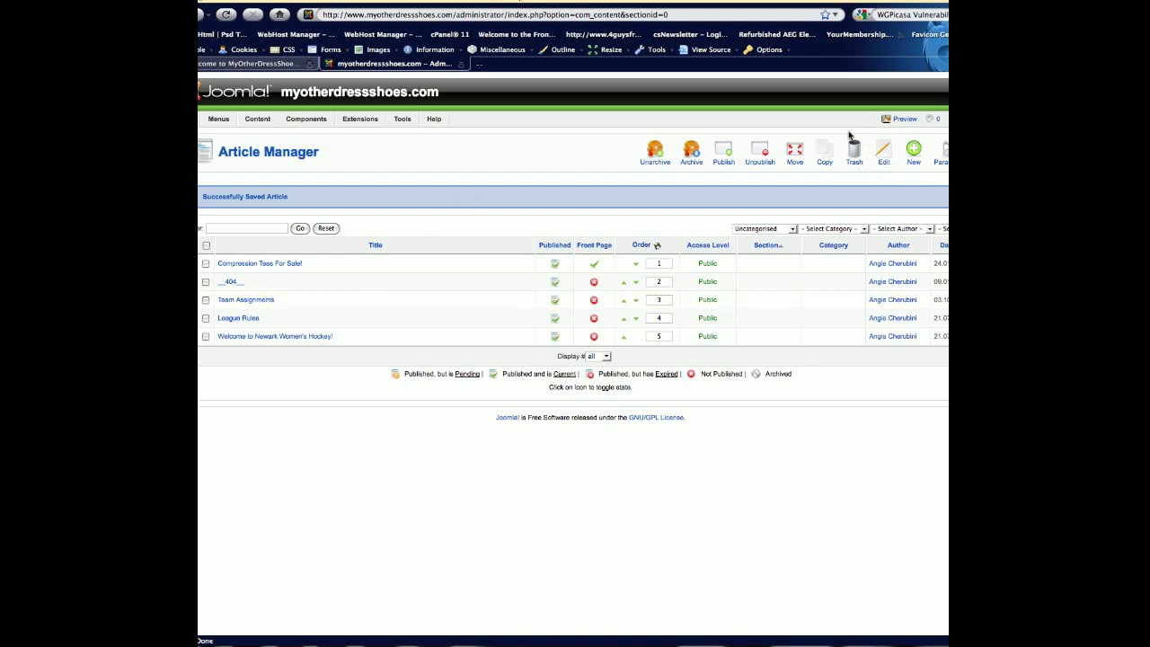
Open the form for a new article to examine its empty fields, and cancel it without saving.
click(915, 152)
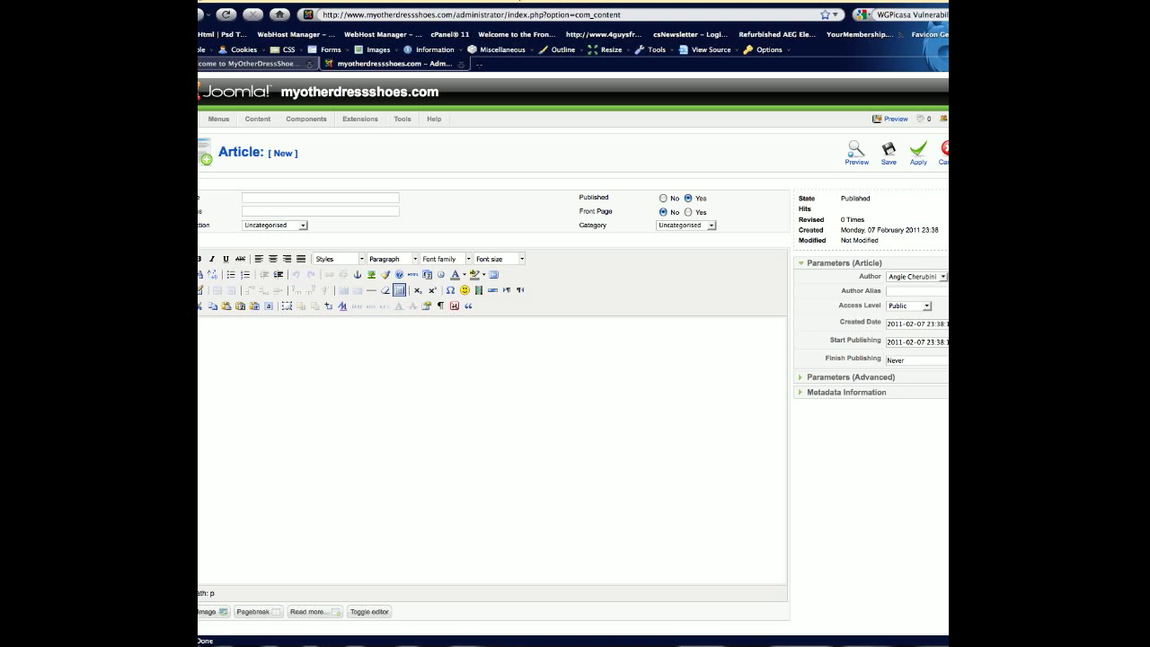
mouse_move(262, 217)
click(372, 380)
click(942, 151)
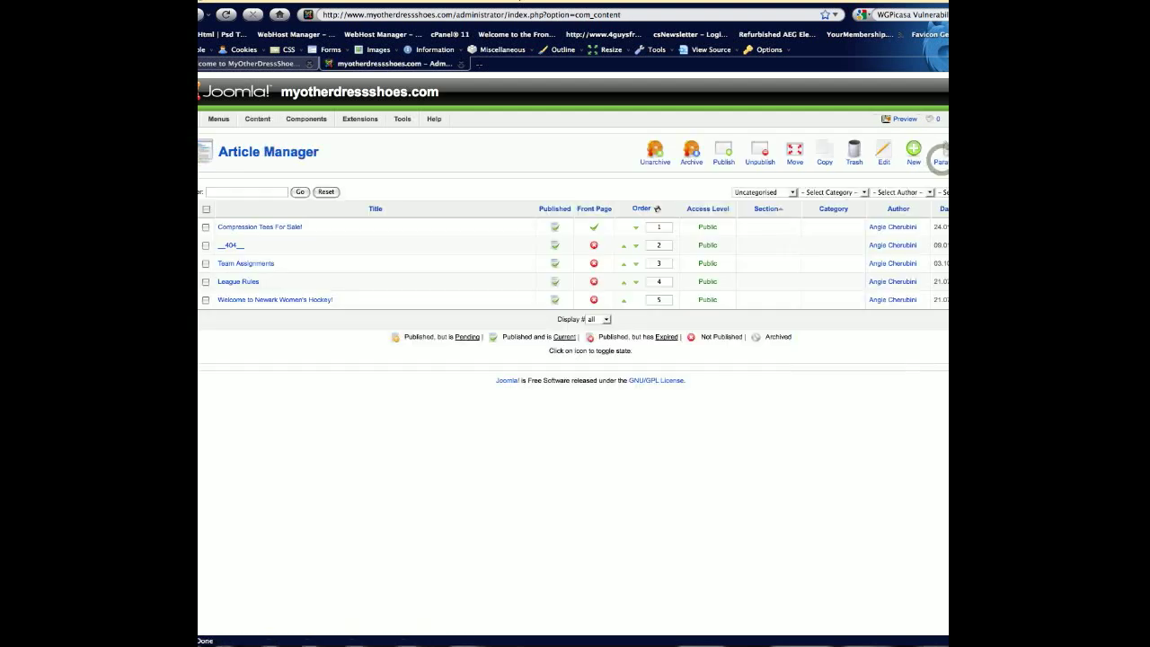